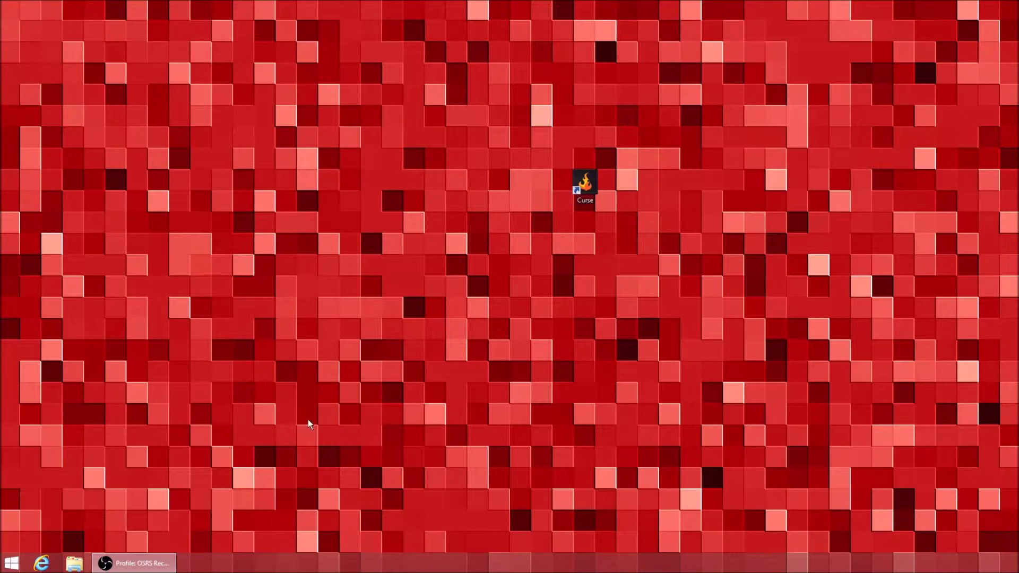
# Step: Open Internet Explorer, go to beta.cursevoice.com and download and run the Windows installer CurseClientSetup.exe
pyautogui.click(41, 563)
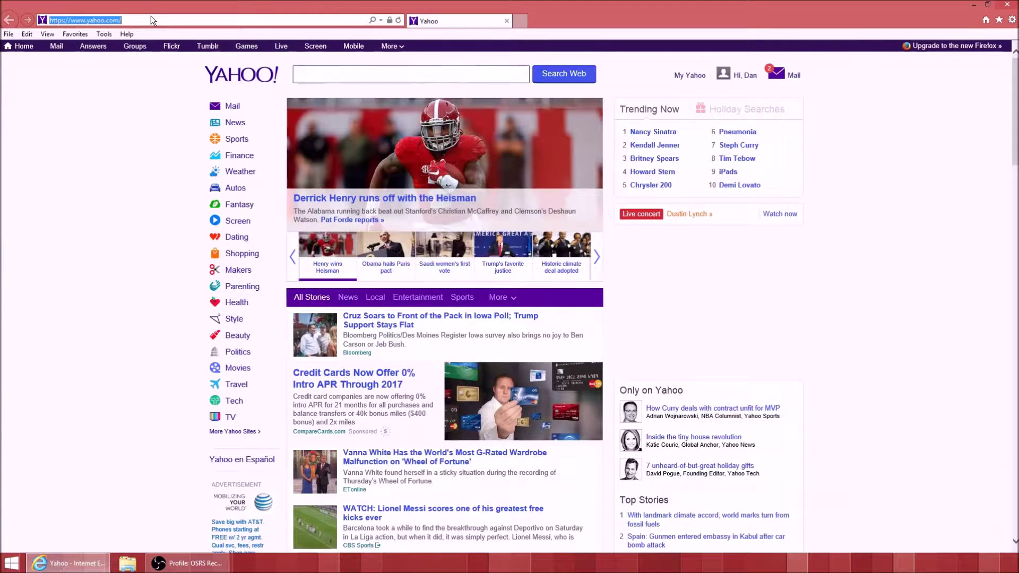
pyautogui.click(151, 20)
pyautogui.write('beta.cur')
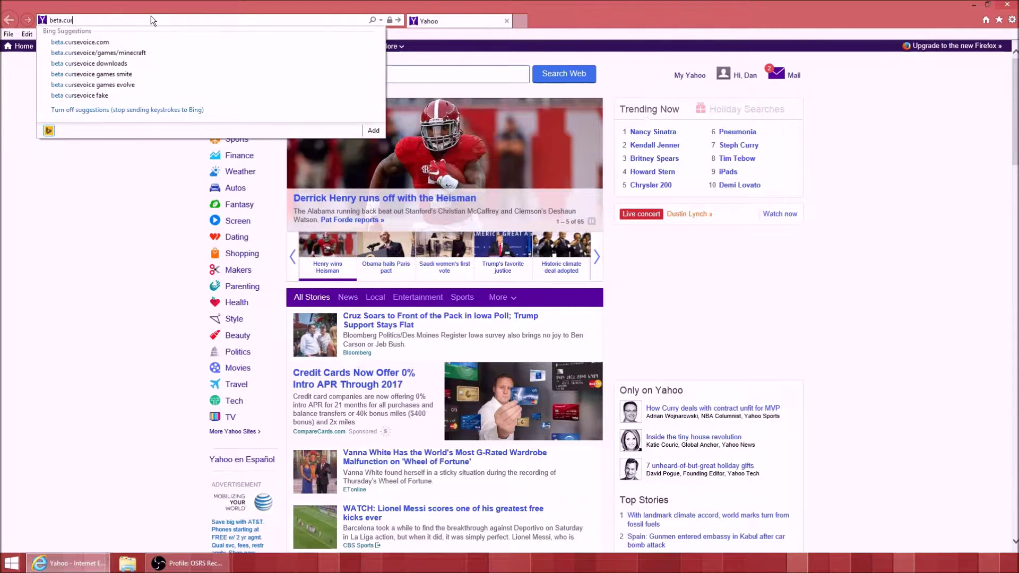
pyautogui.write('se')
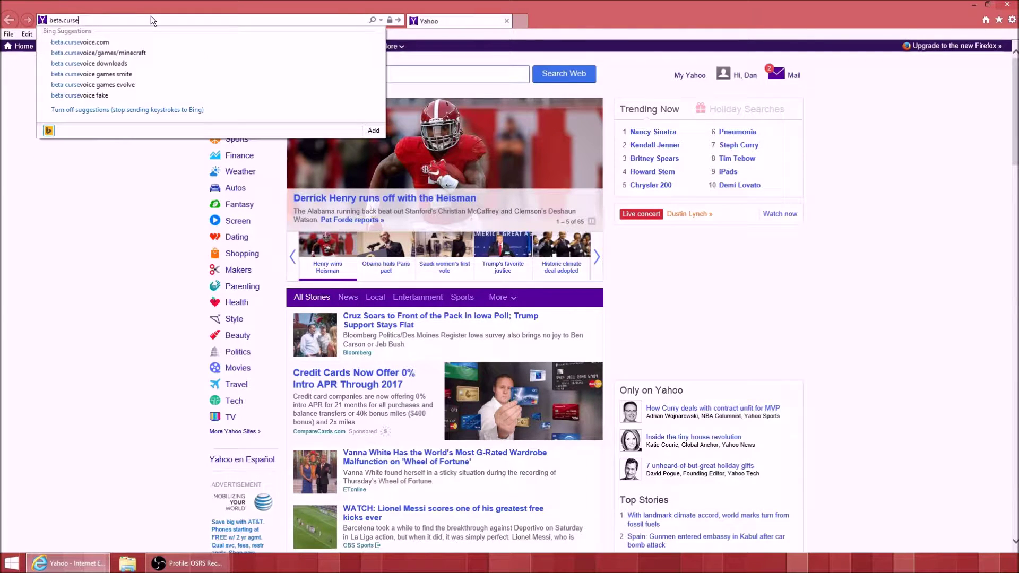
pyautogui.click(122, 42)
pyautogui.click(112, 141)
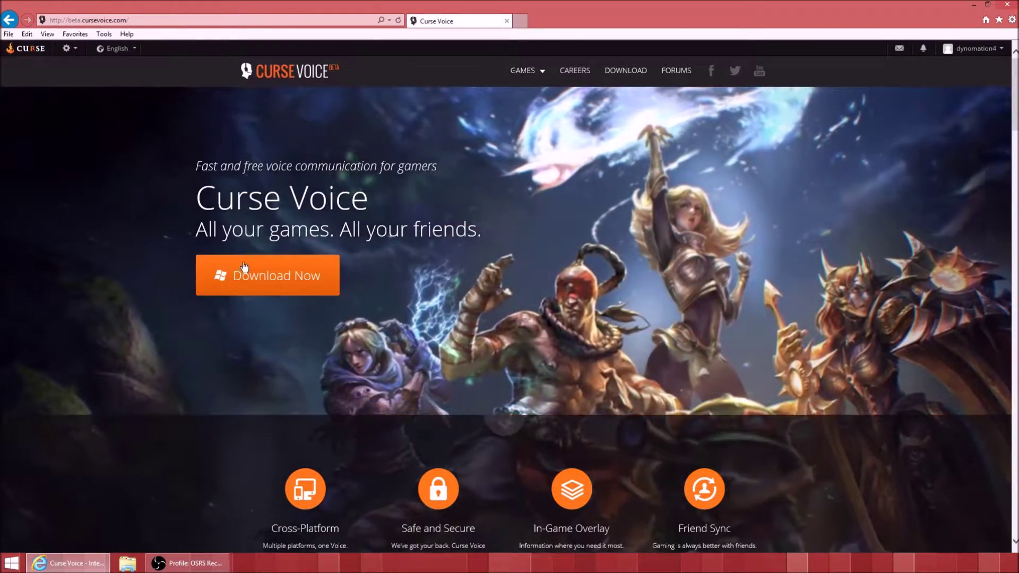
pyautogui.click(271, 283)
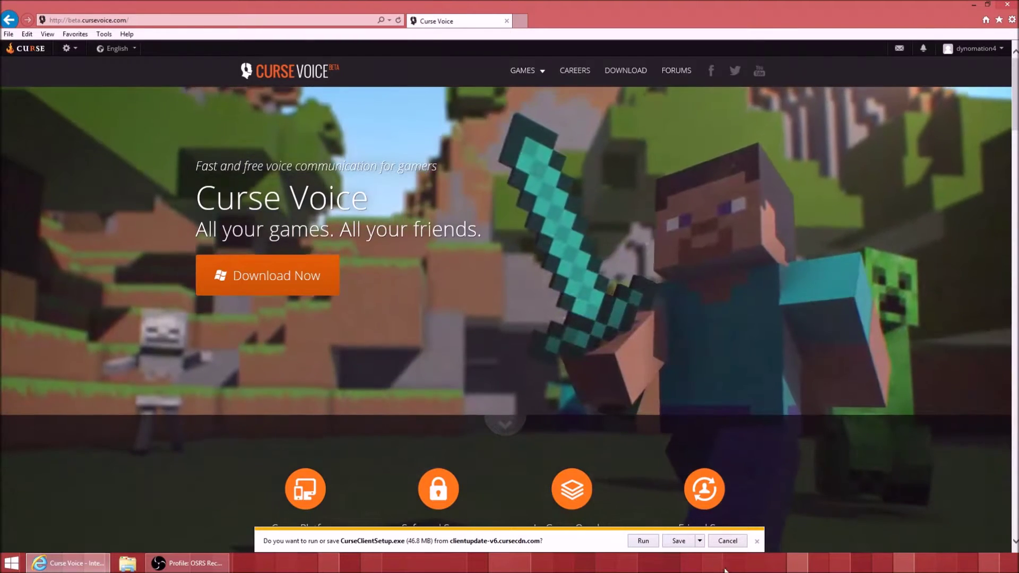
pyautogui.click(654, 542)
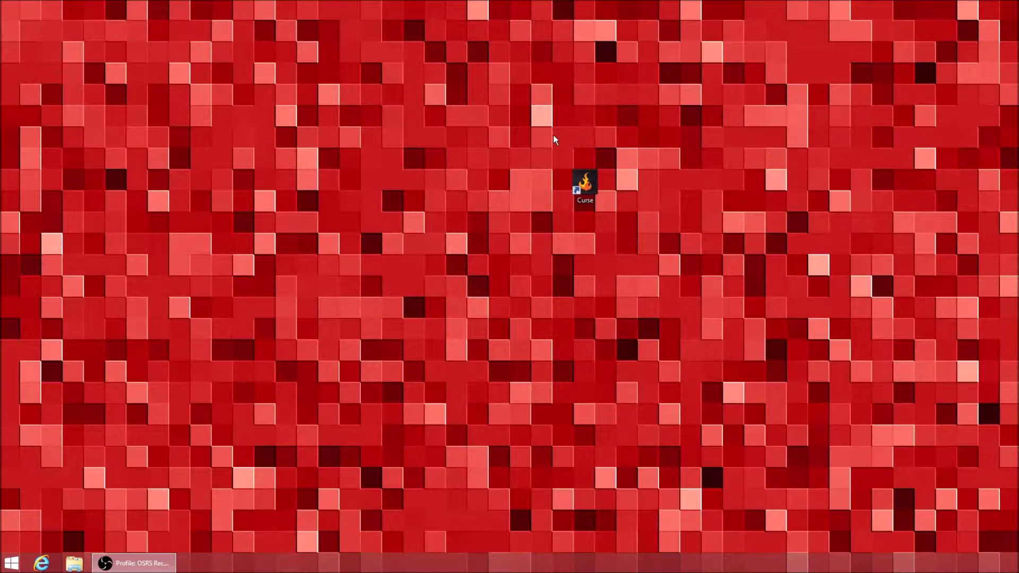
# Step: Launch the Curse client from the desktop, view the registration form and log in with the existing account
pyautogui.moveTo(553, 136); pyautogui.dragTo(618, 224)
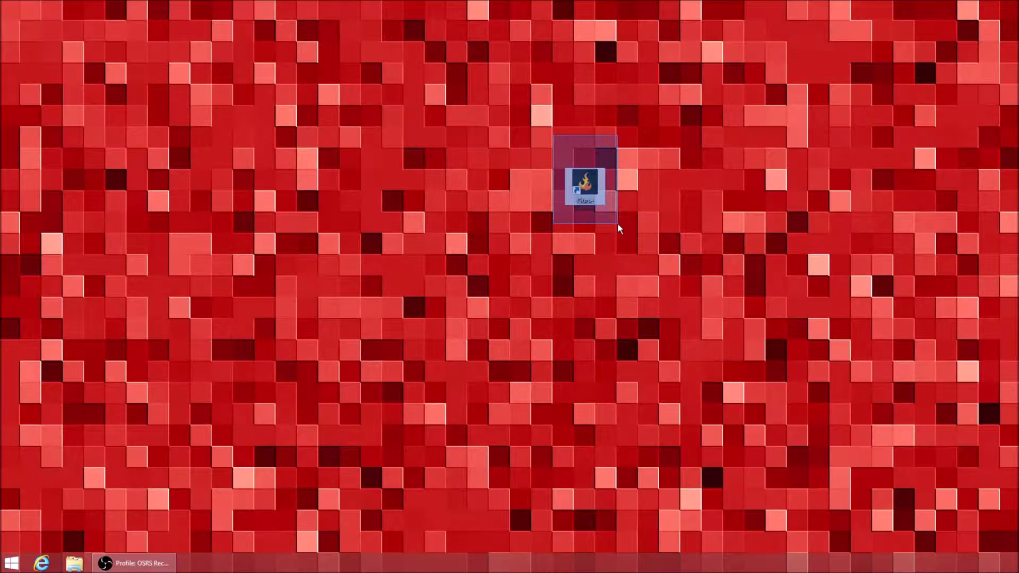
pyautogui.doubleClick(598, 187)
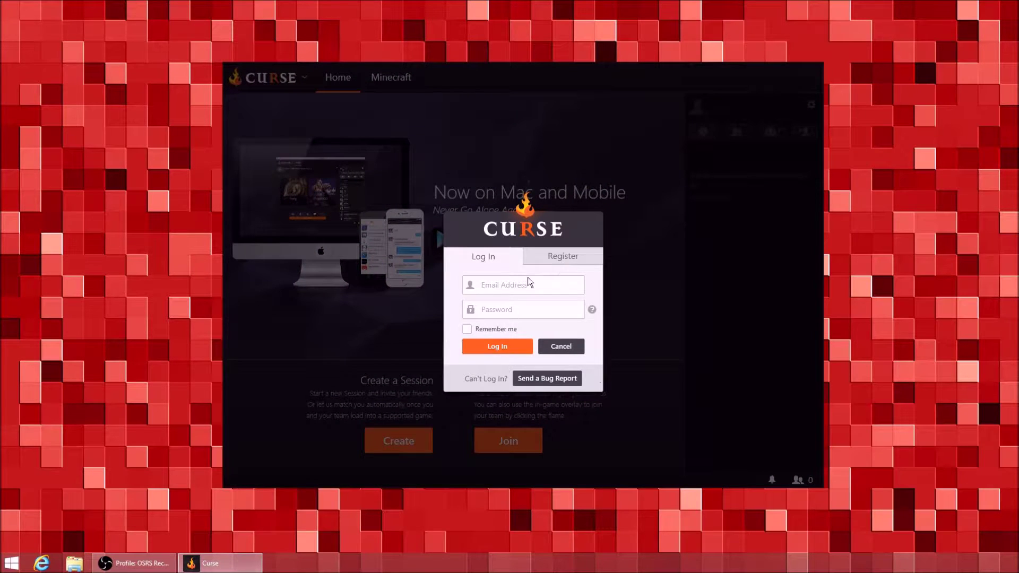
pyautogui.click(554, 256)
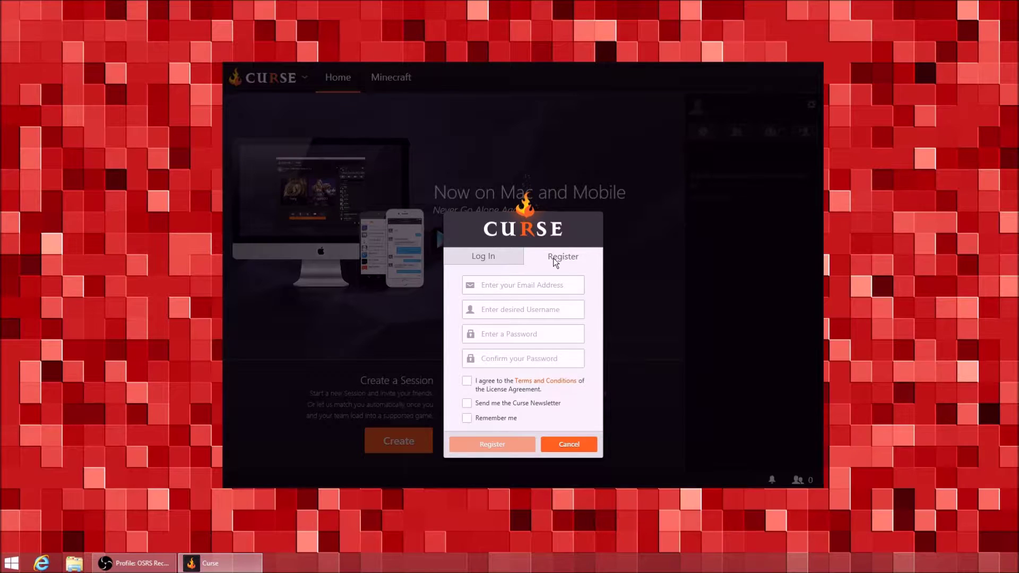
pyautogui.click(501, 259)
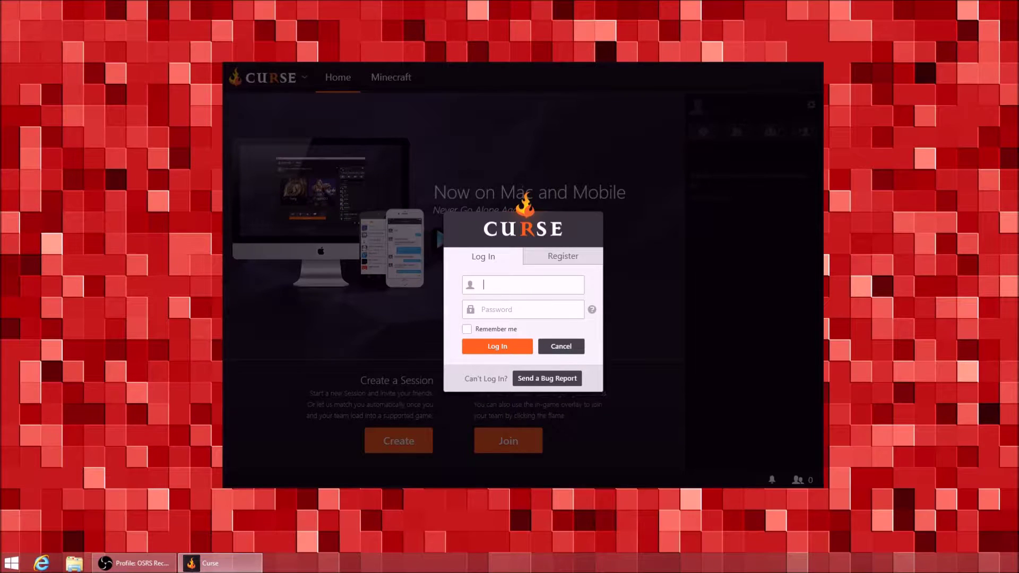
pyautogui.click(507, 344)
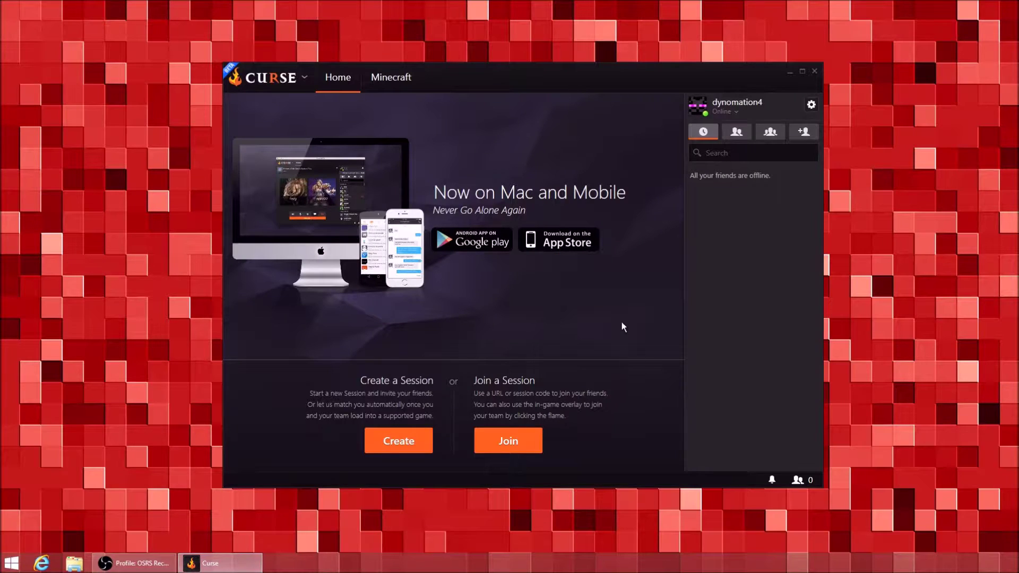
# Step: Edit the profile's avatar, submit the black Enderman face from the Minecraft set, and close the profile editor
pyautogui.click(697, 108)
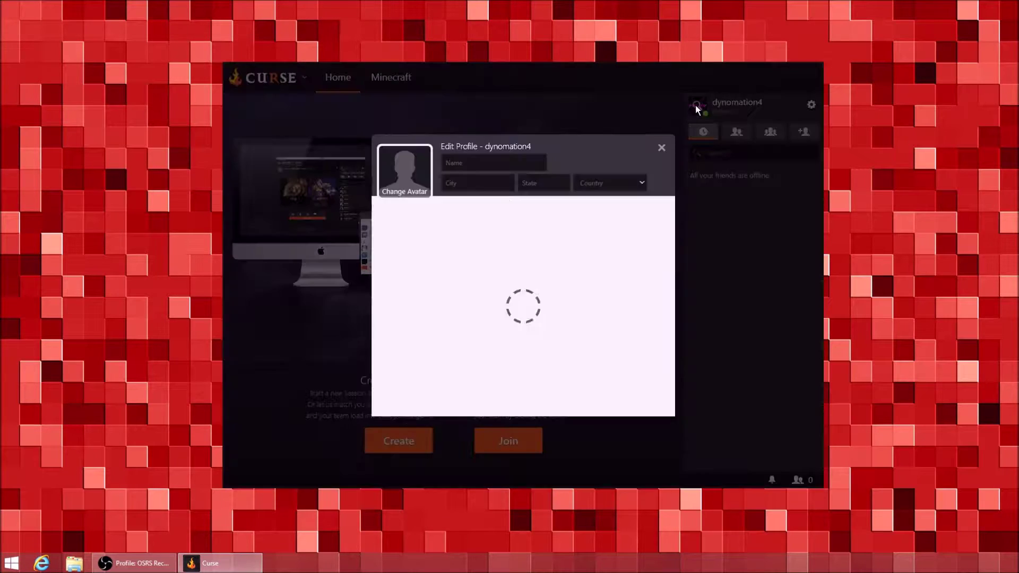
pyautogui.click(408, 165)
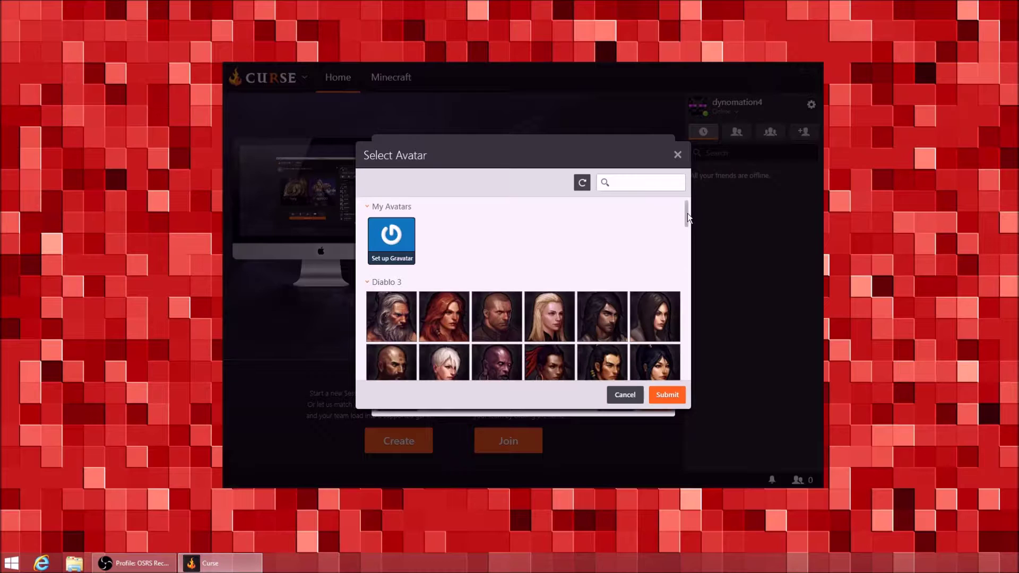
pyautogui.moveTo(688, 218); pyautogui.dragTo(687, 314)
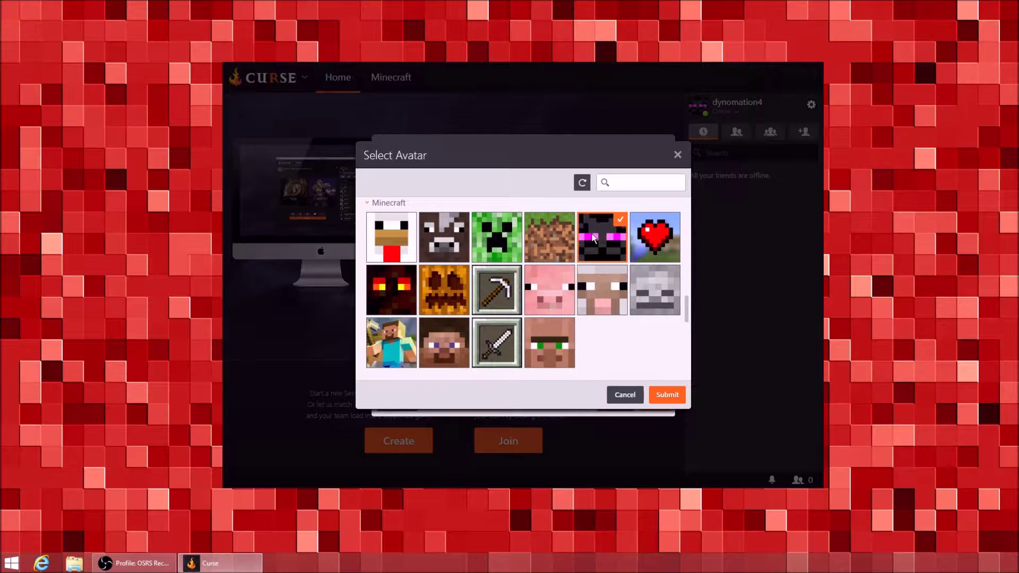
pyautogui.click(651, 394)
pyautogui.click(661, 148)
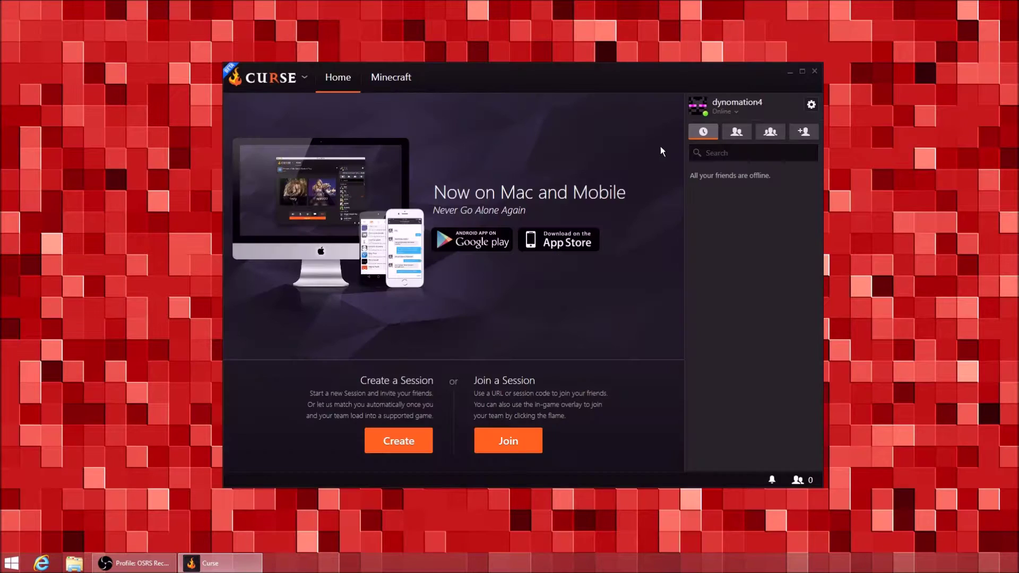
# Step: Look through the list of all Minecraft modpacks and the list of FTB modpacks
pyautogui.click(387, 80)
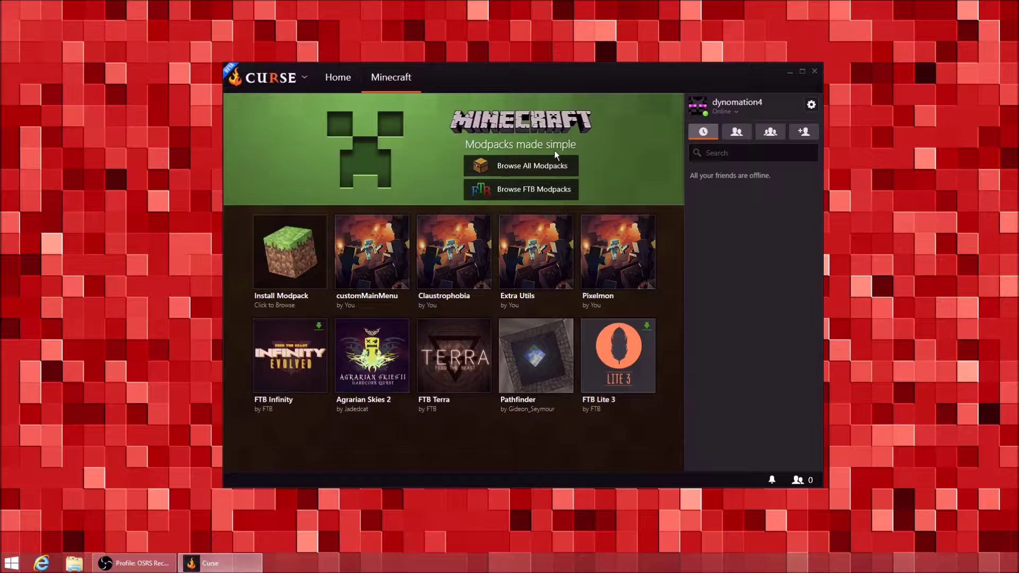
pyautogui.click(543, 170)
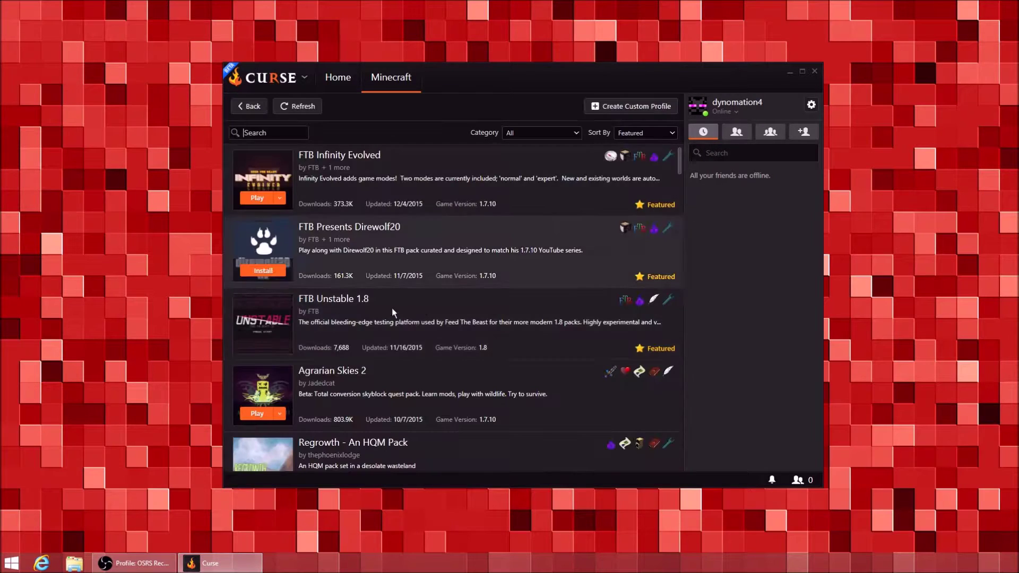
pyautogui.moveTo(677, 160)
pyautogui.mouseDown()
pyautogui.moveTo(680, 481)
pyautogui.moveTo(681, 156)
pyautogui.mouseUp()
pyautogui.scroll(-3, 417, 295)
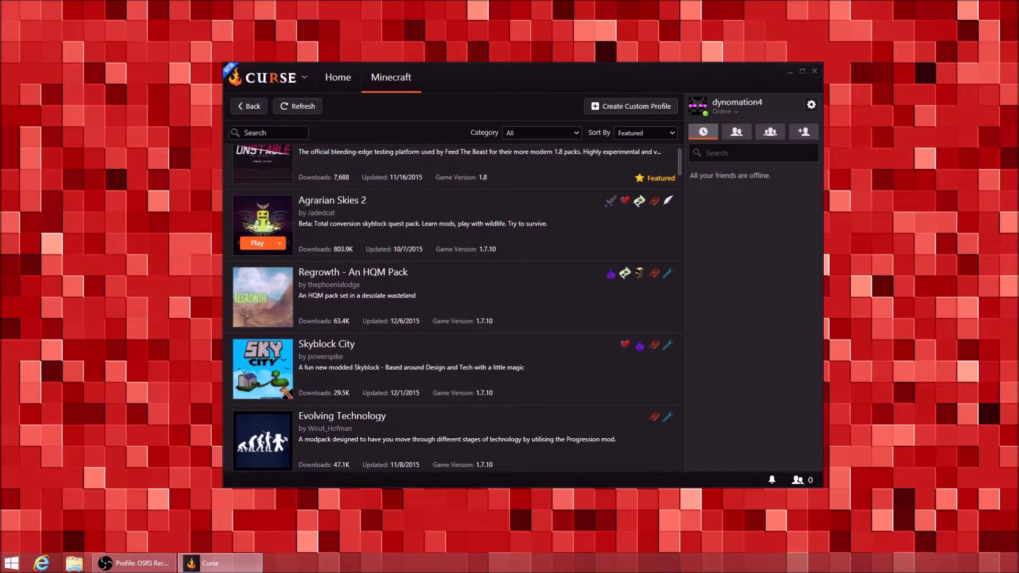
pyautogui.click(257, 107)
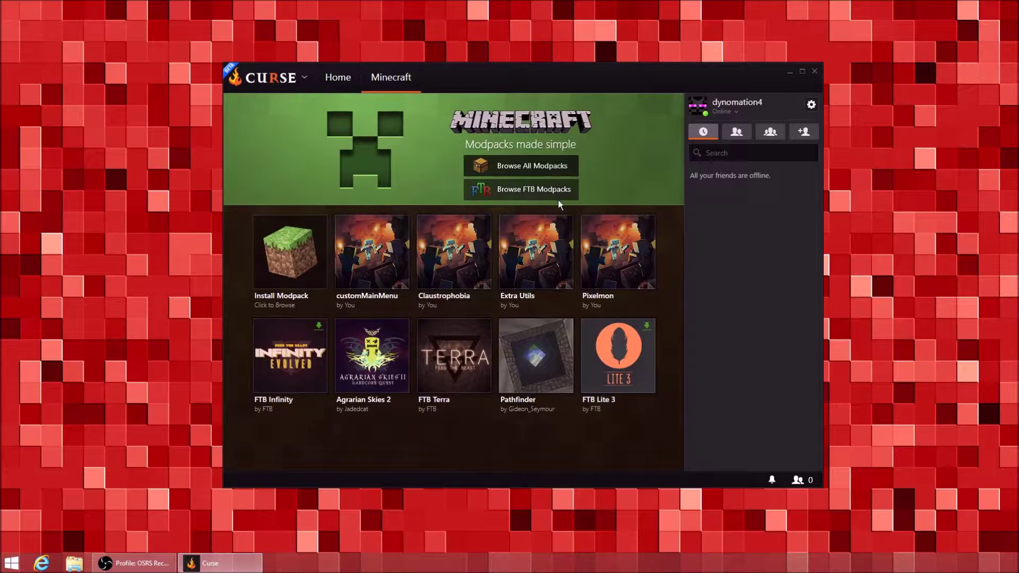
pyautogui.click(536, 193)
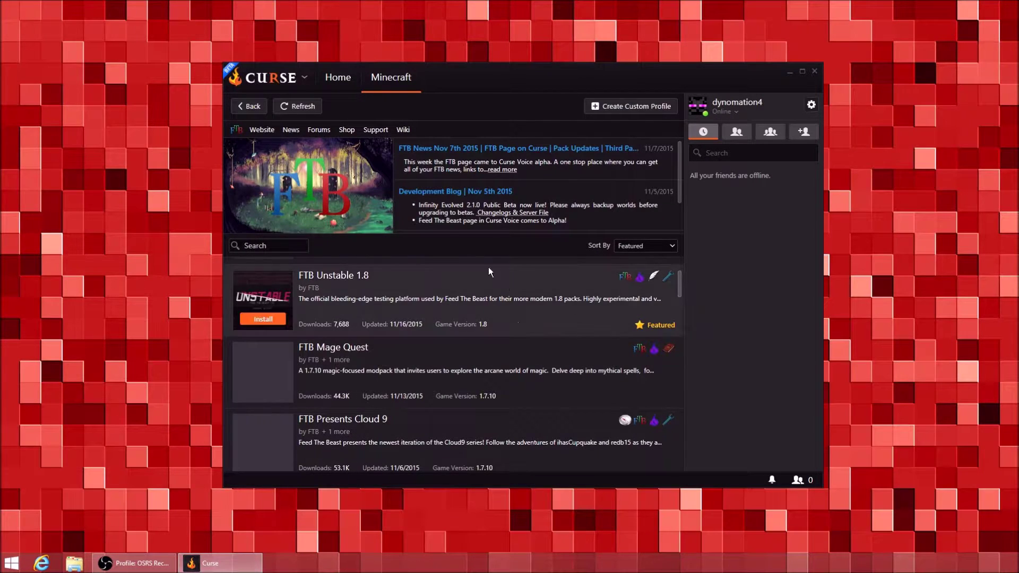
pyautogui.click(247, 108)
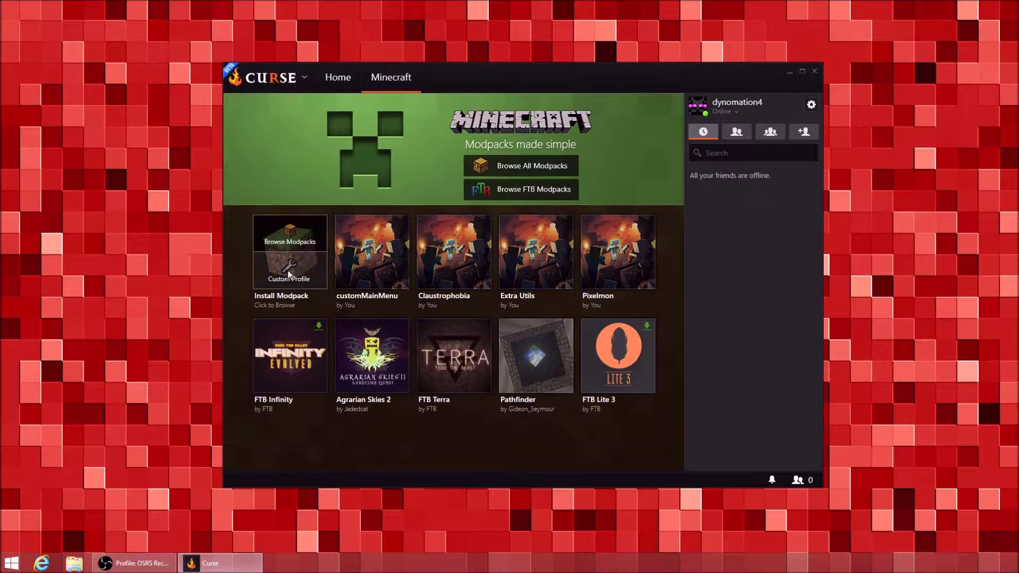
# Step: Start a new custom Minecraft profile and name it MyModpack
pyautogui.moveTo(268, 289)
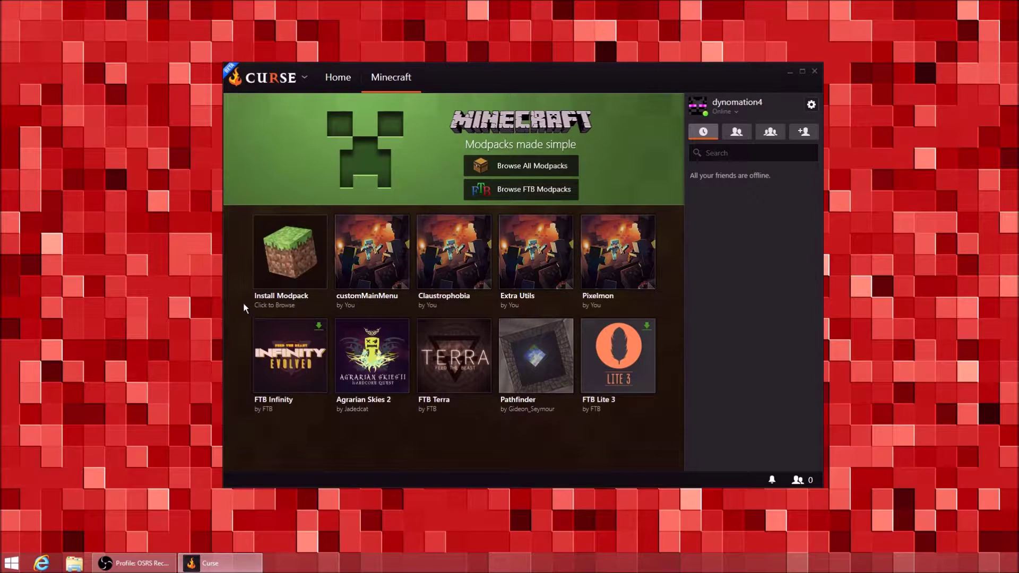
pyautogui.click(294, 269)
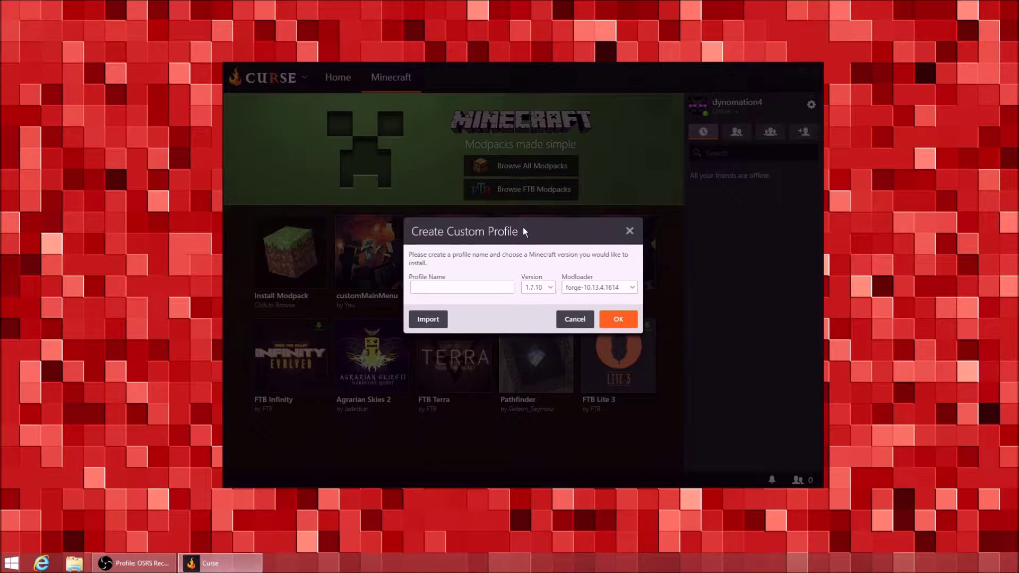
pyautogui.moveTo(523, 228); pyautogui.dragTo(489, 214)
pyautogui.click(423, 279)
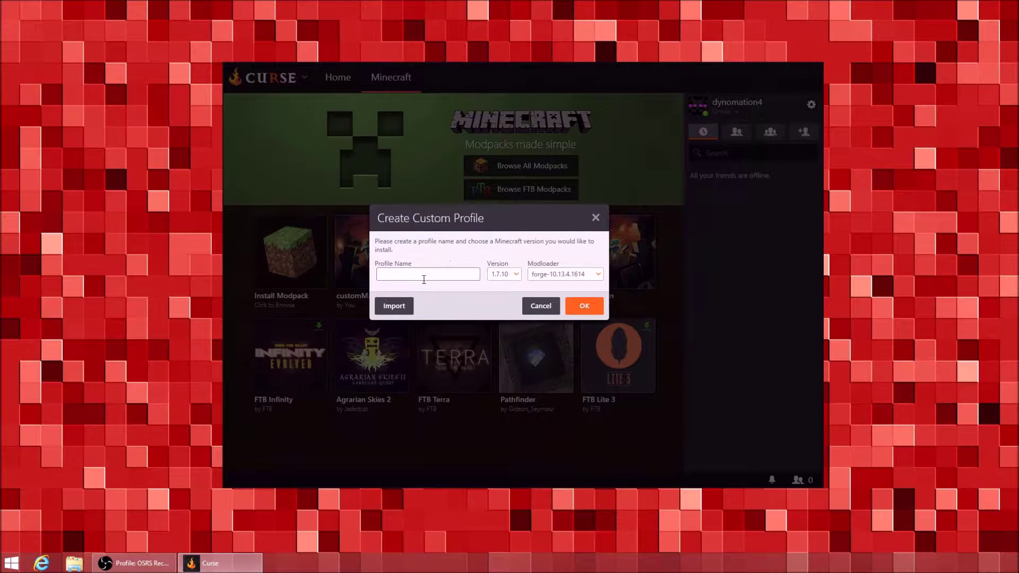
pyautogui.write('MyModpack')
# Step: Try Minecraft versions 1.8.1, 1.8, 1.0 and 1.2.5 for the profile to compare the modloader offered for each
pyautogui.click(515, 274)
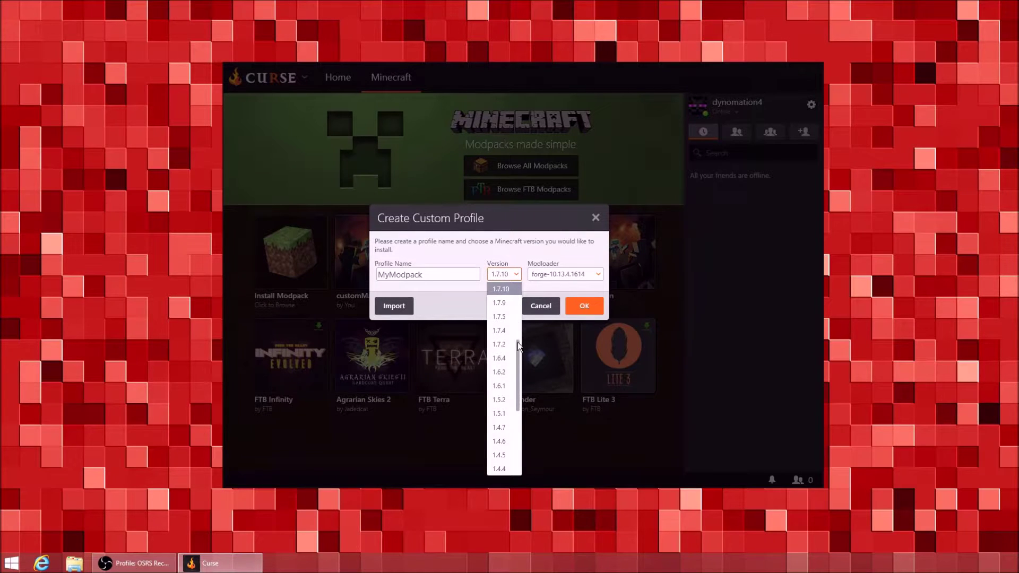
pyautogui.scroll(1, 517, 341)
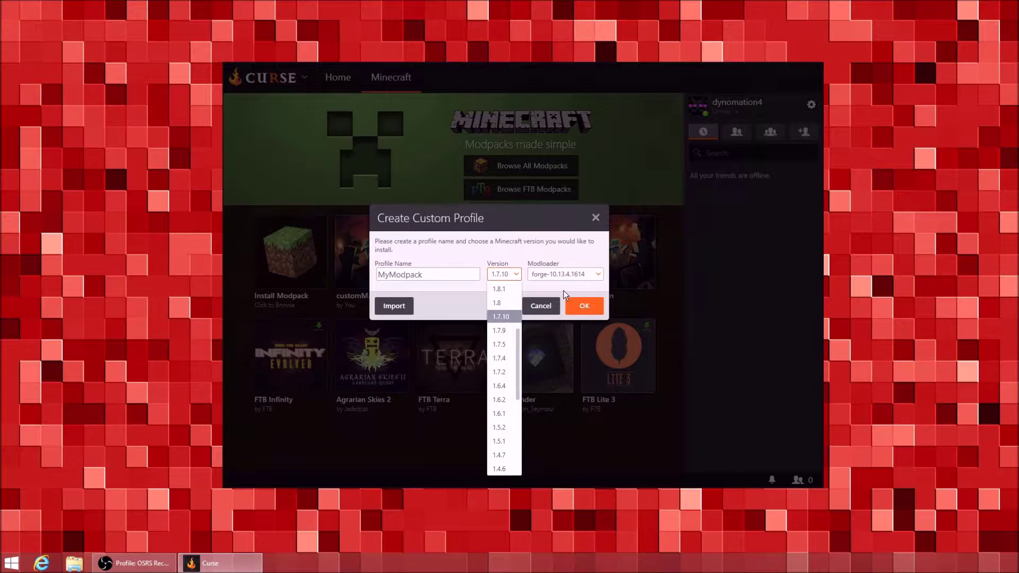
pyautogui.click(512, 301)
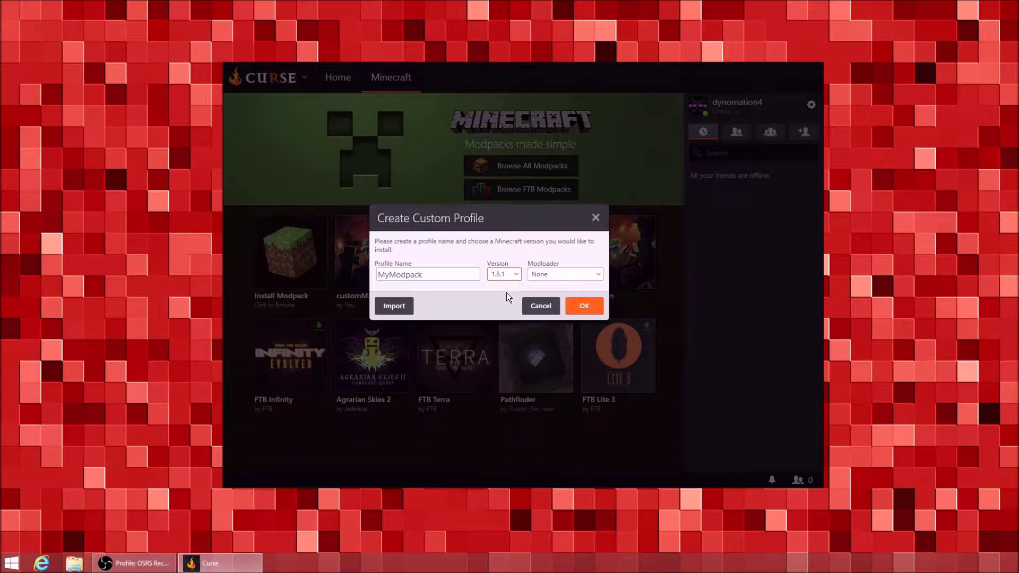
pyautogui.click(505, 274)
pyautogui.click(511, 302)
pyautogui.click(516, 275)
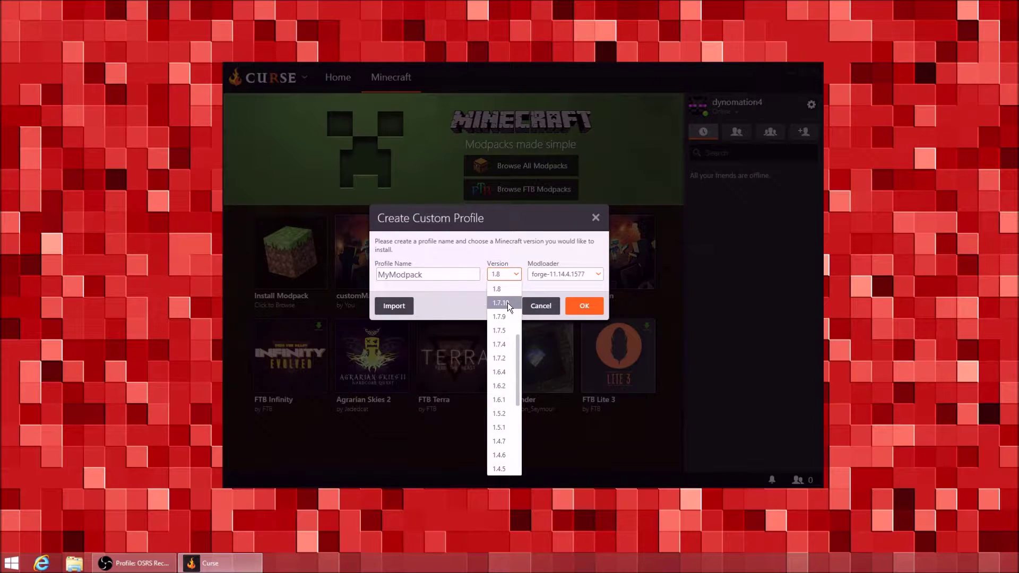
pyautogui.scroll(-4, 514, 386)
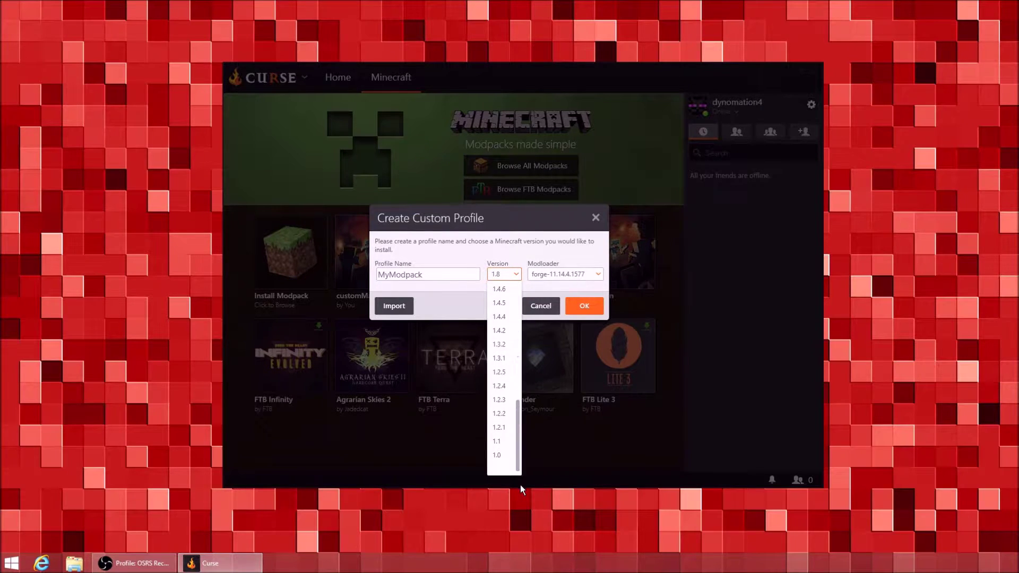
pyautogui.click(508, 456)
pyautogui.click(515, 276)
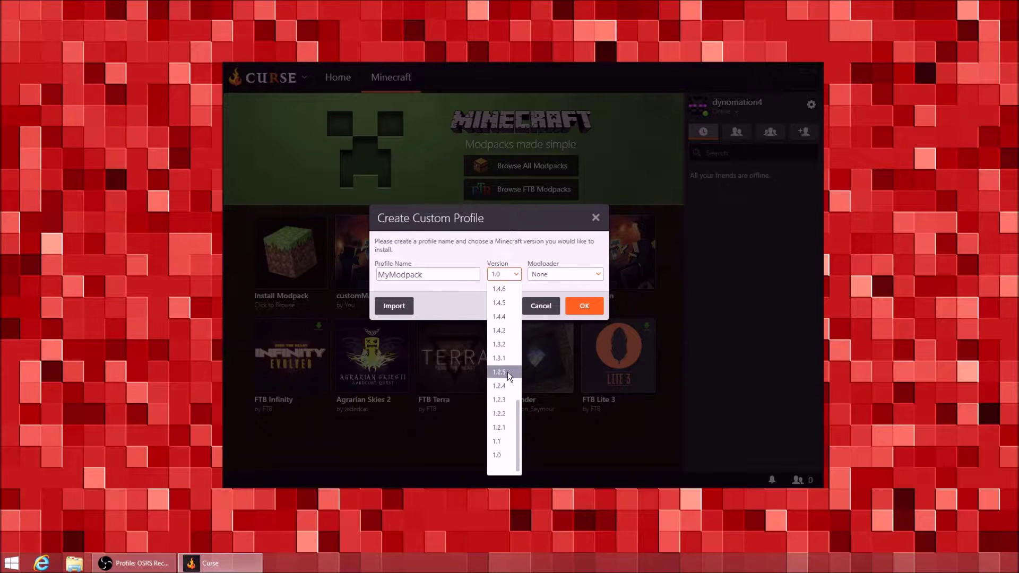
pyautogui.click(508, 371)
# Step: Set the profile's Minecraft version to 1.7.10 and create the profile
pyautogui.click(514, 274)
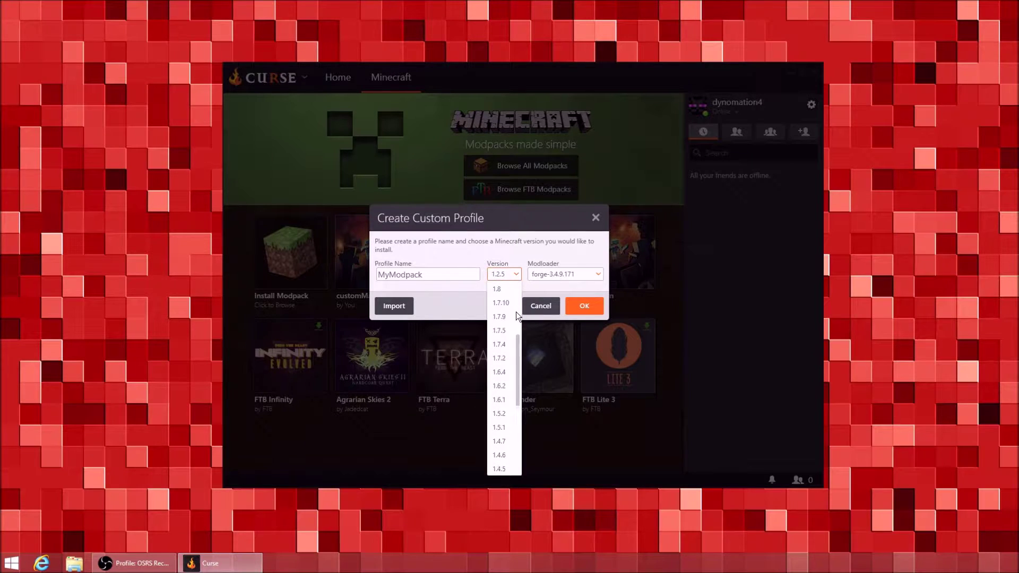
pyautogui.click(505, 301)
pyautogui.click(578, 306)
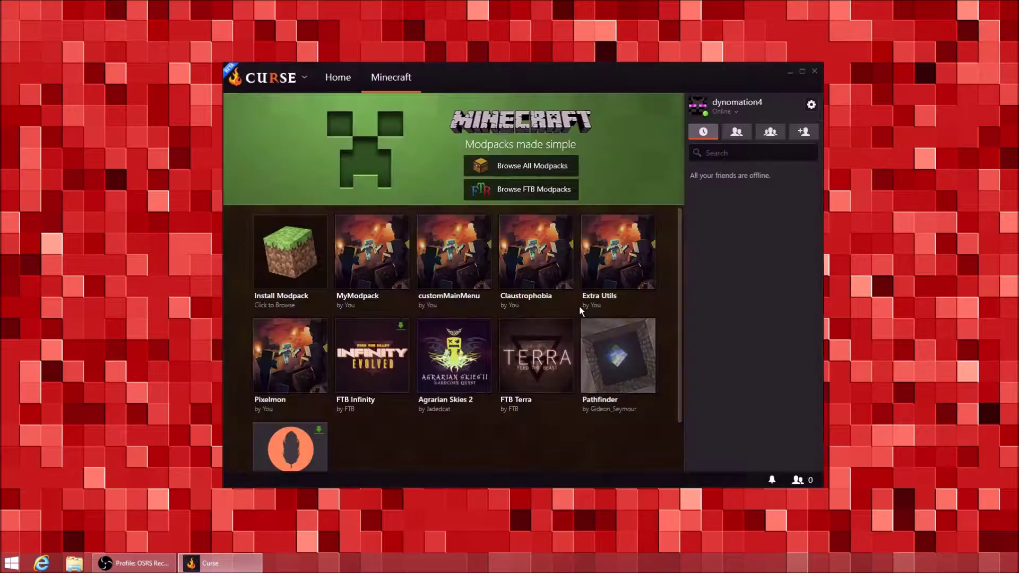
# Step: Start the MyModpack profile in the Minecraft Launcher and move the launcher window off the modpack list
pyautogui.moveTo(362, 225)
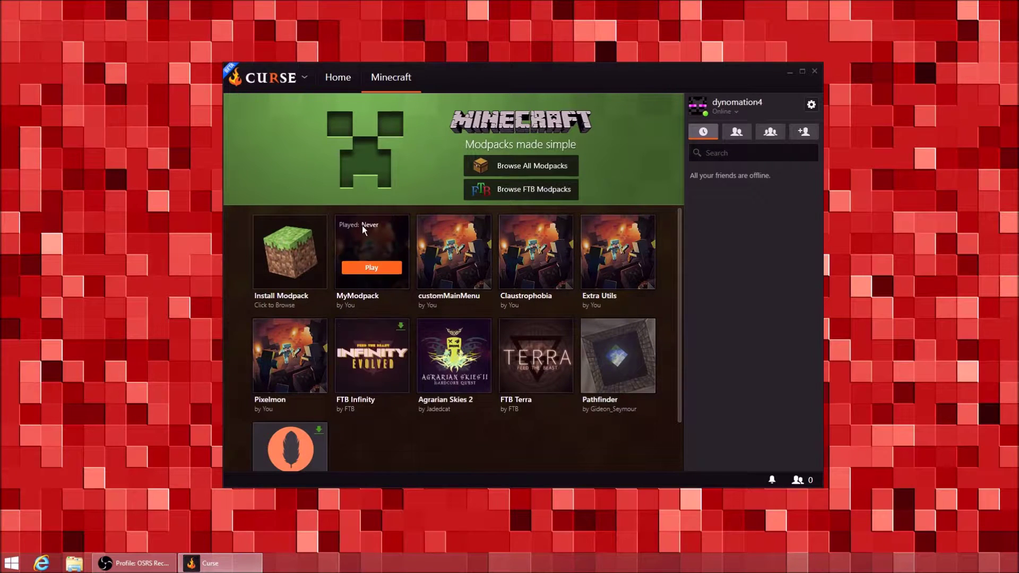
pyautogui.click(383, 269)
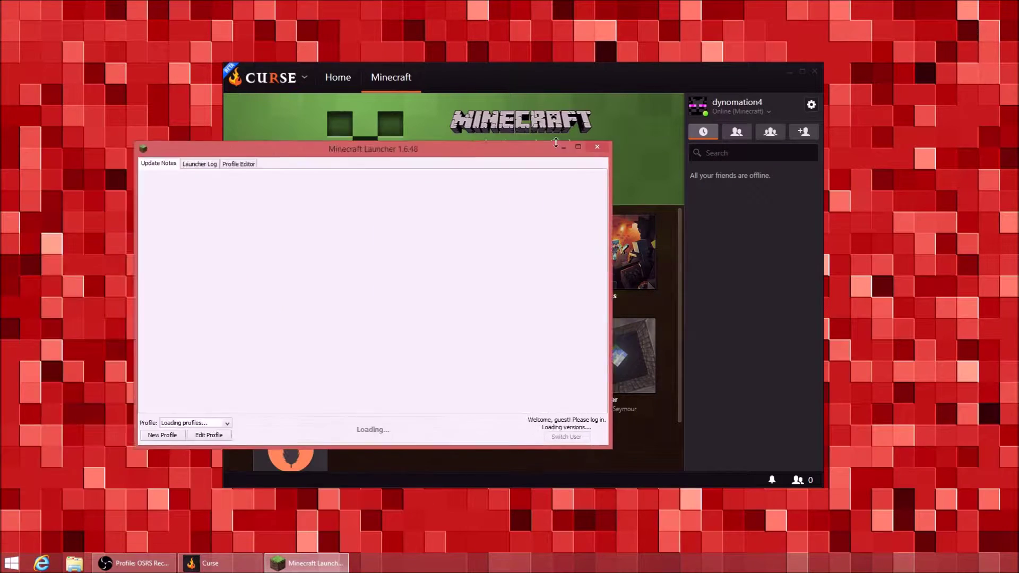
pyautogui.moveTo(499, 142); pyautogui.dragTo(696, 185)
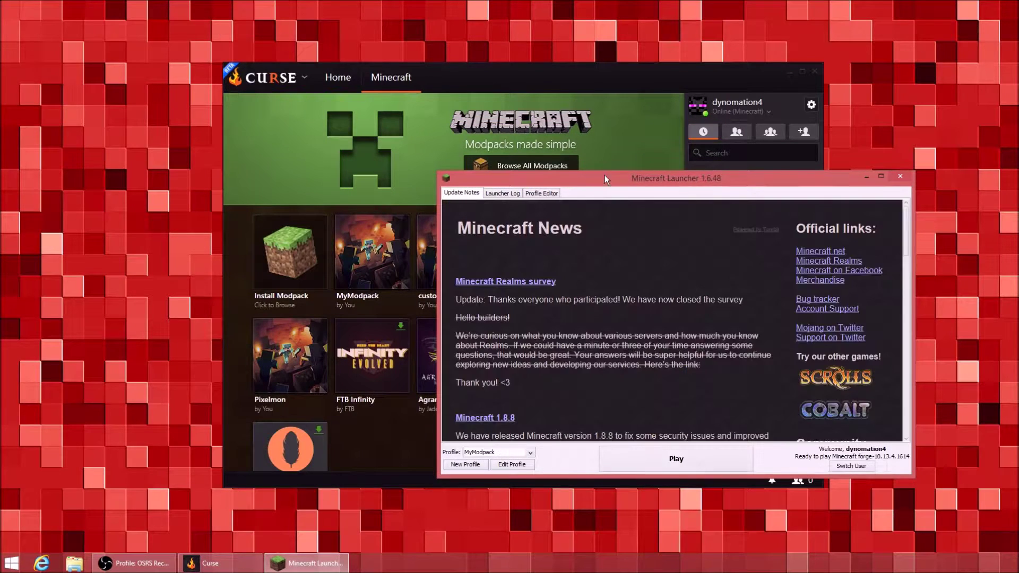
# Step: Launch Minecraft 1.7.10 with the MyModpack profile from the launcher and maximize the game window
pyautogui.moveTo(604, 174); pyautogui.dragTo(434, 102)
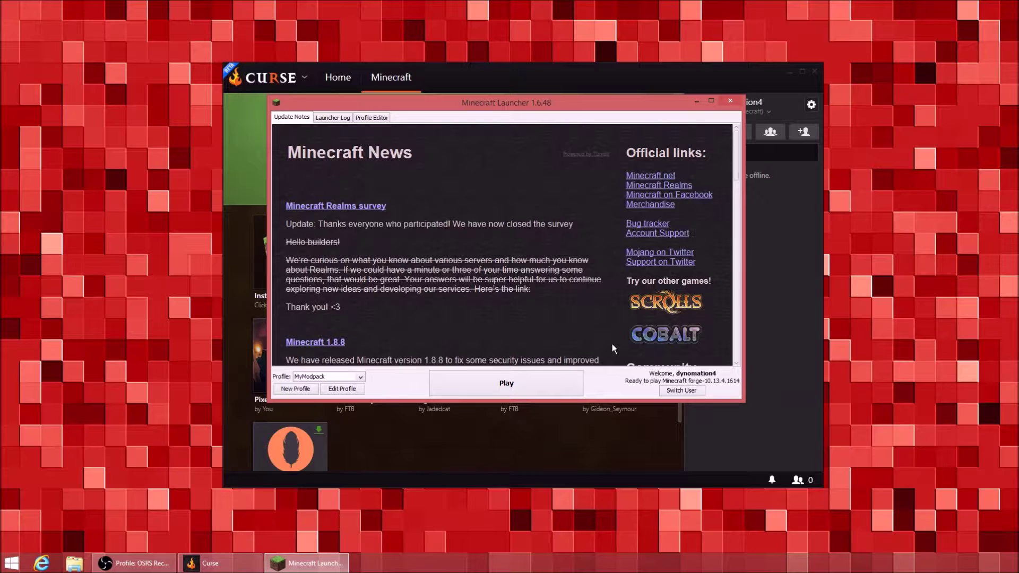
pyautogui.click(351, 376)
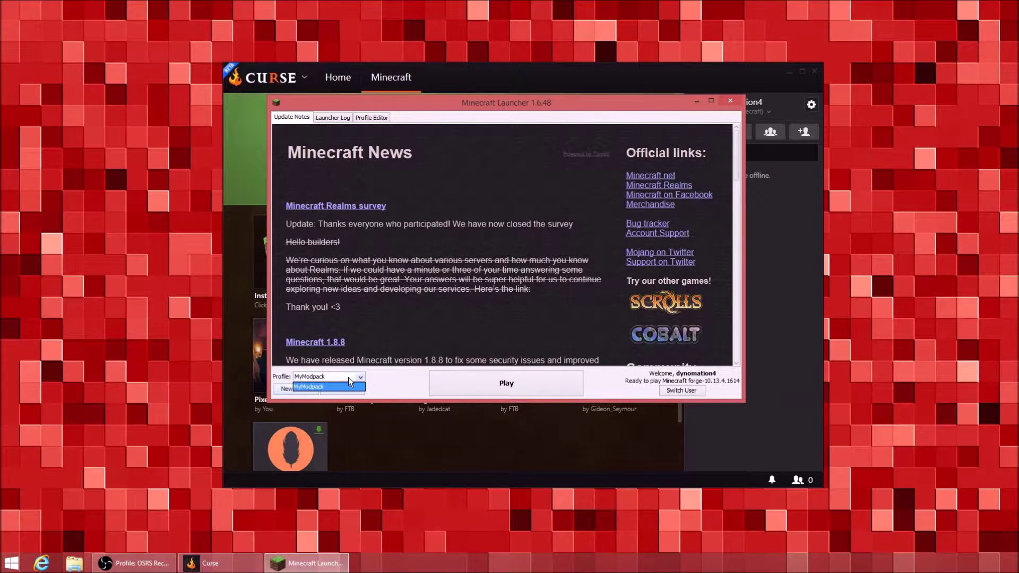
pyautogui.click(350, 377)
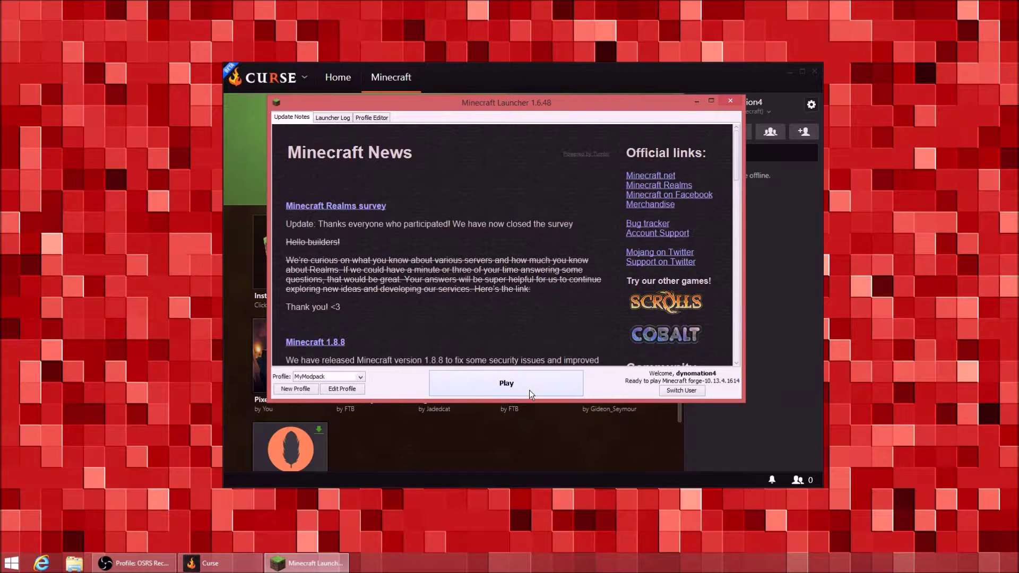
pyautogui.click(514, 387)
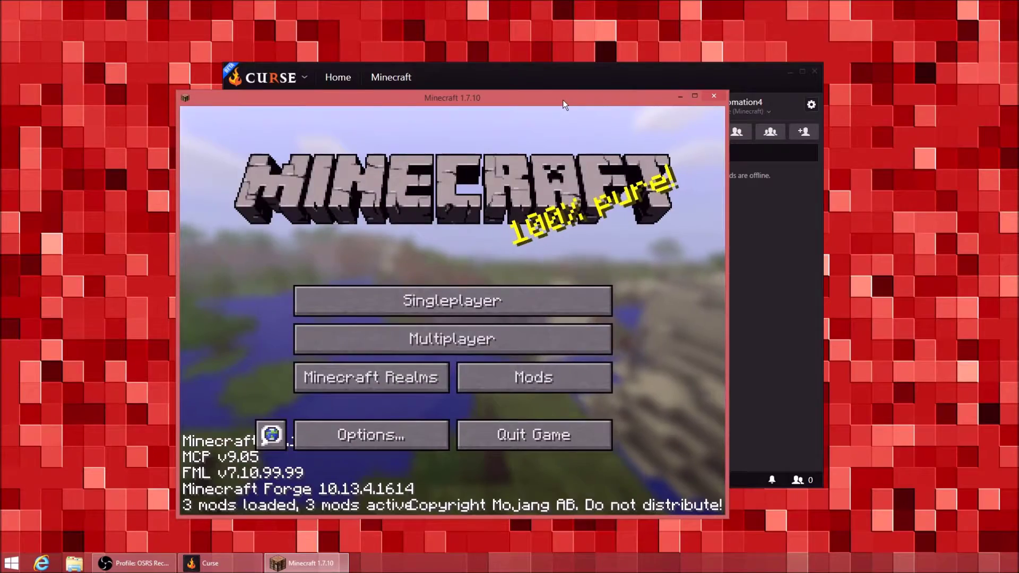
pyautogui.doubleClick(562, 100)
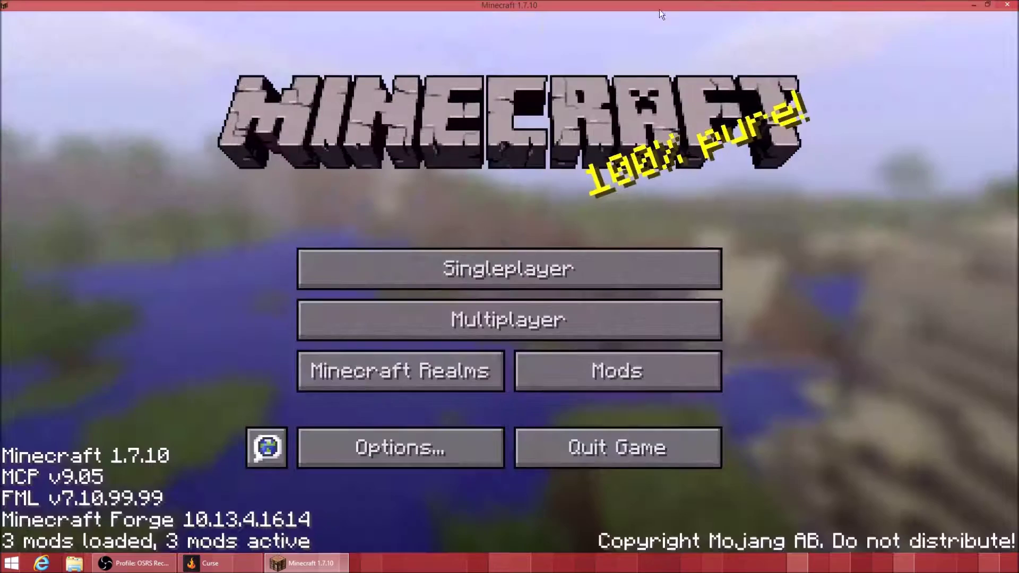
# Step: Check which mods the game has loaded in its mod list and quit the game
pyautogui.click(617, 370)
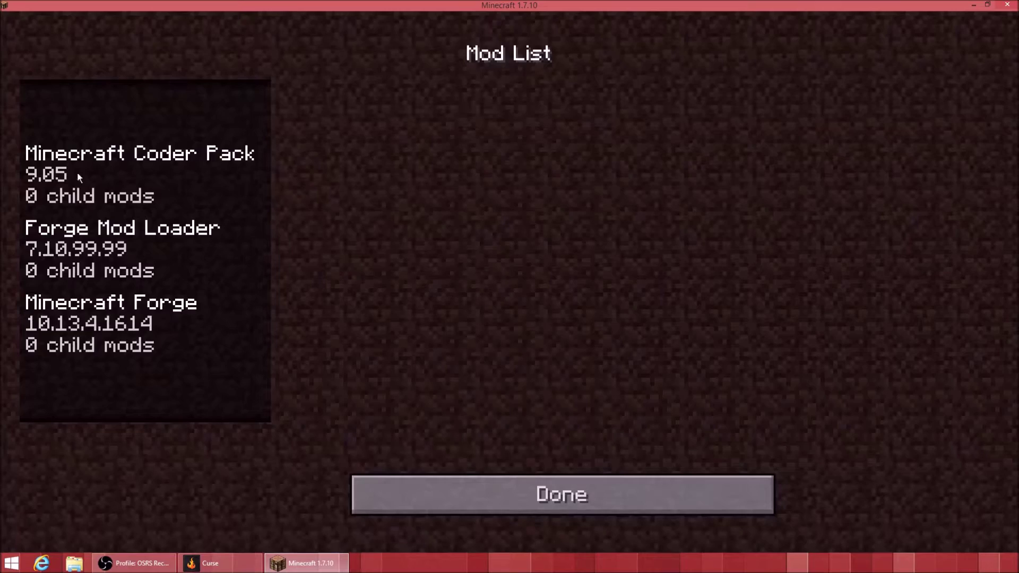
pyautogui.click(578, 481)
pyautogui.click(641, 451)
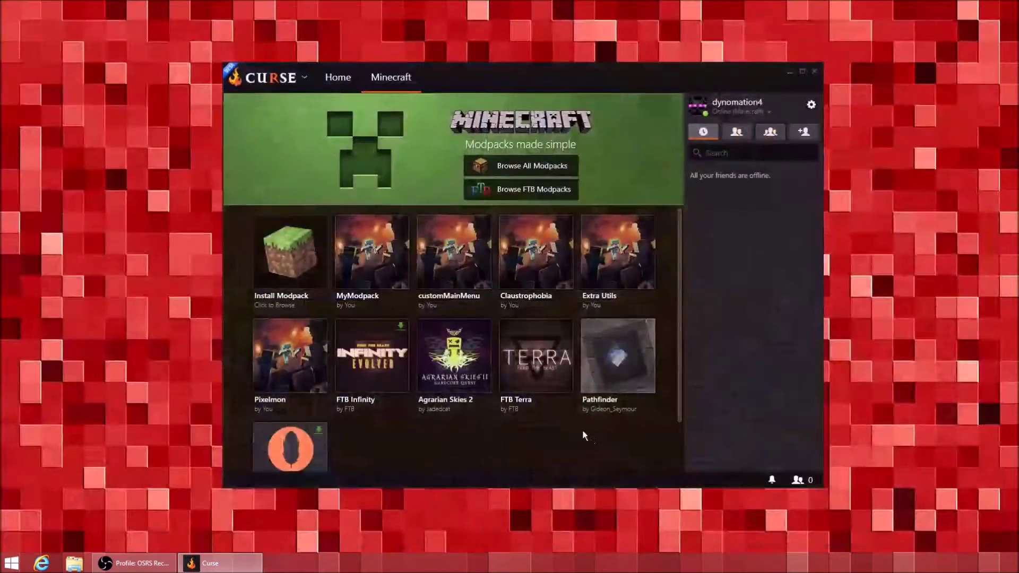
# Step: Open the MyModpack profile in Curse and bring up the catalogue of mods available for it
pyautogui.moveTo(295, 256)
pyautogui.moveTo(371, 248)
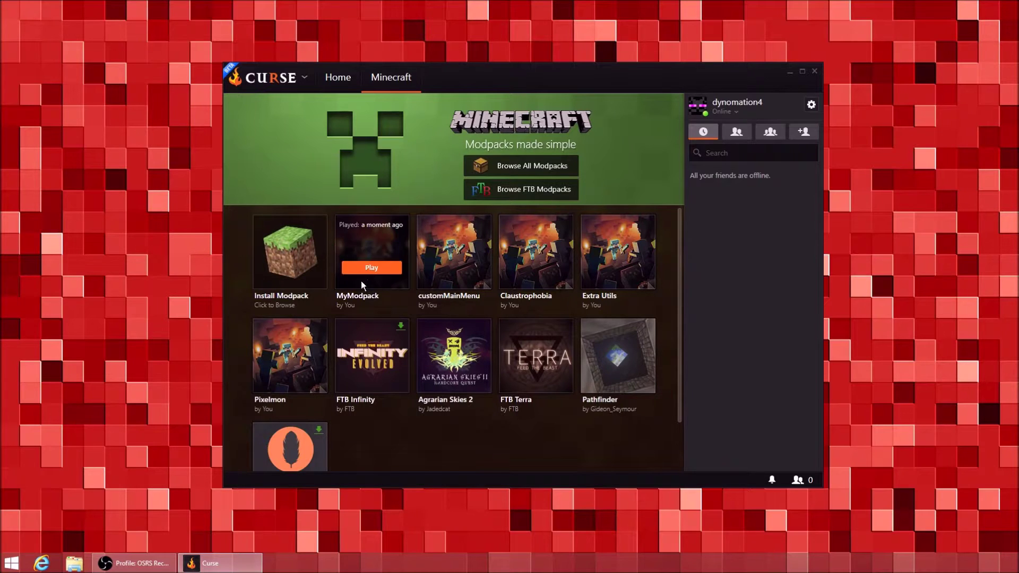
pyautogui.click(363, 237)
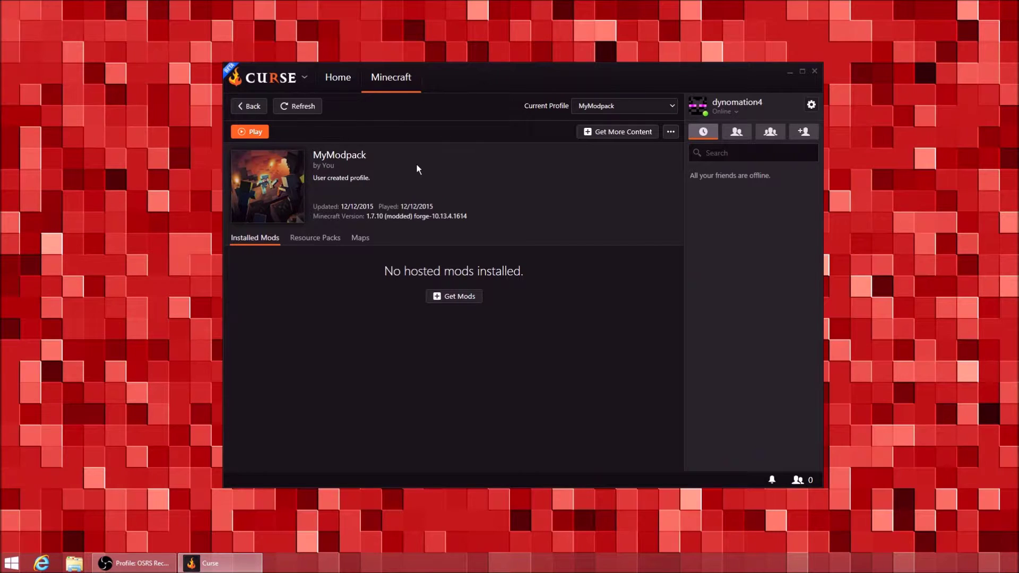
pyautogui.click(454, 298)
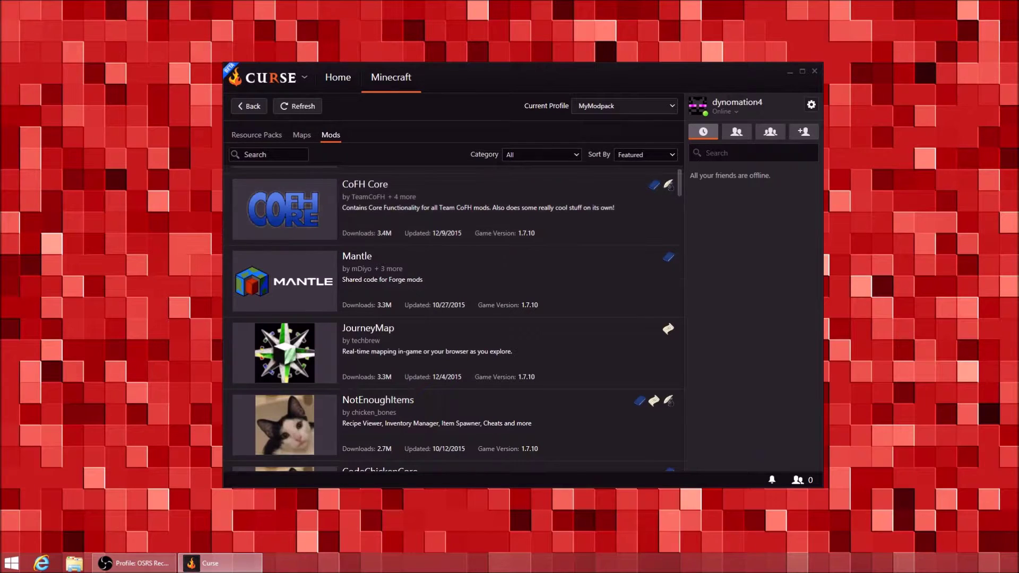
# Step: Search the mods for "tink", install Tinkers Construct and return to the profile's installed mods
pyautogui.write('tiner')
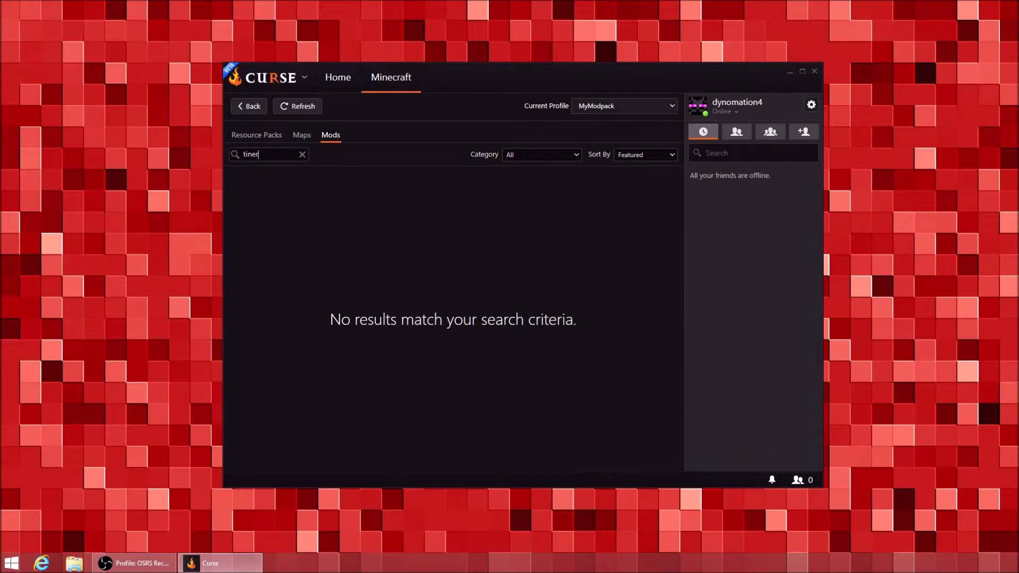
pyautogui.press('BackSpace')
pyautogui.press('BackSpace')
pyautogui.write('k')
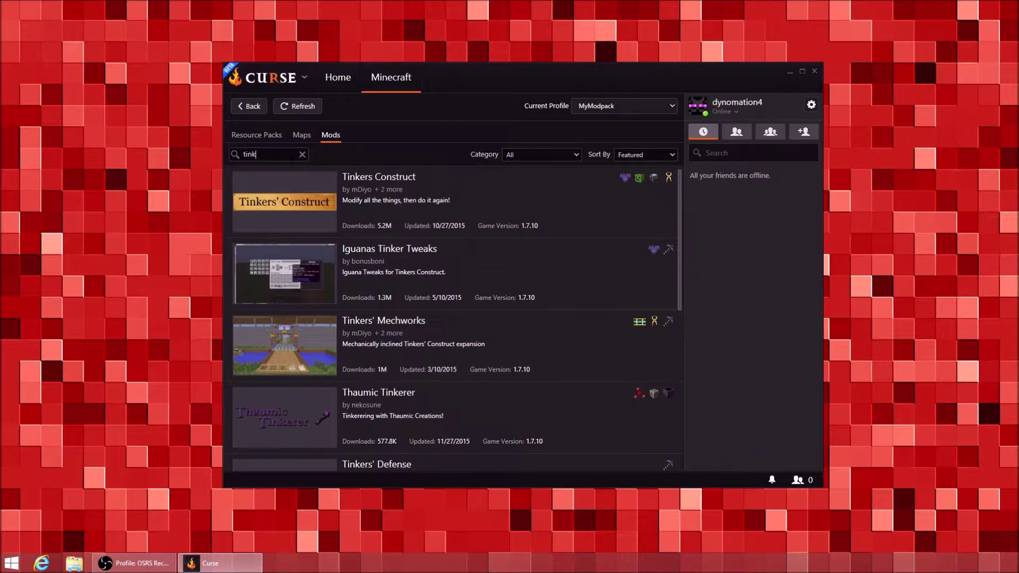
pyautogui.click(275, 221)
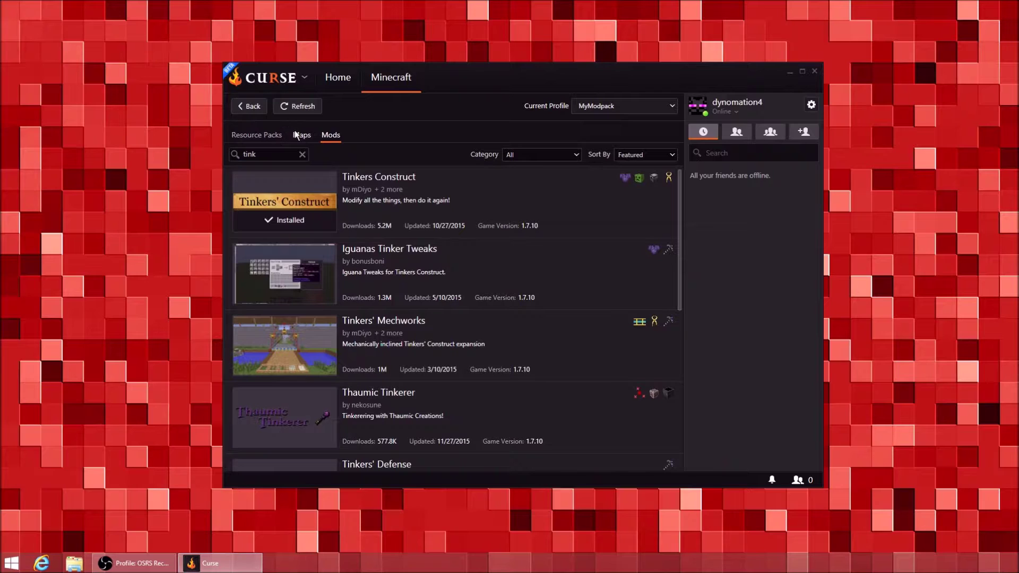
pyautogui.click(274, 136)
pyautogui.click(256, 110)
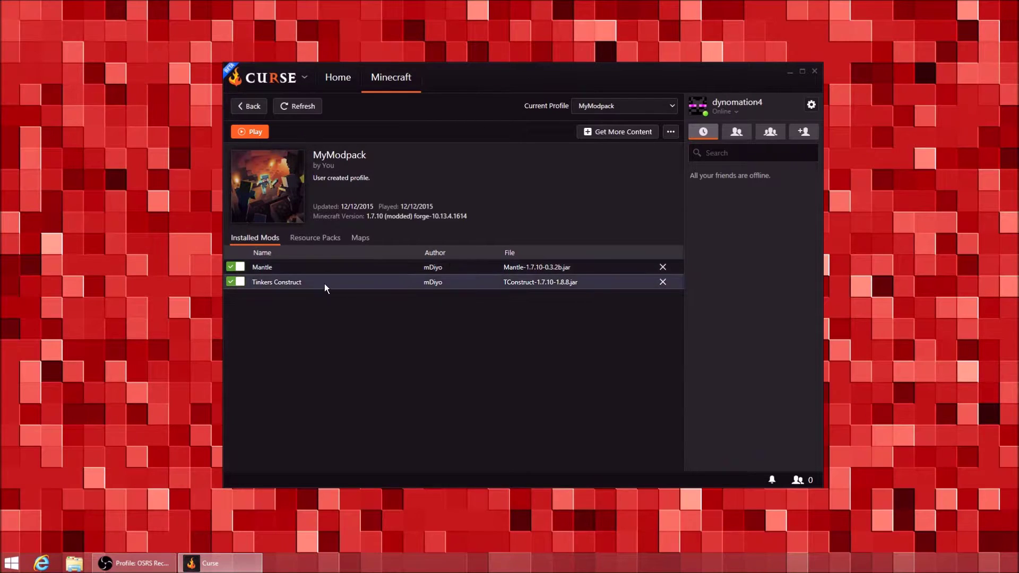
# Step: Search the mod catalogue for "ther" and install Thermal Expansion and Thermal Dynamics
pyautogui.click(602, 133)
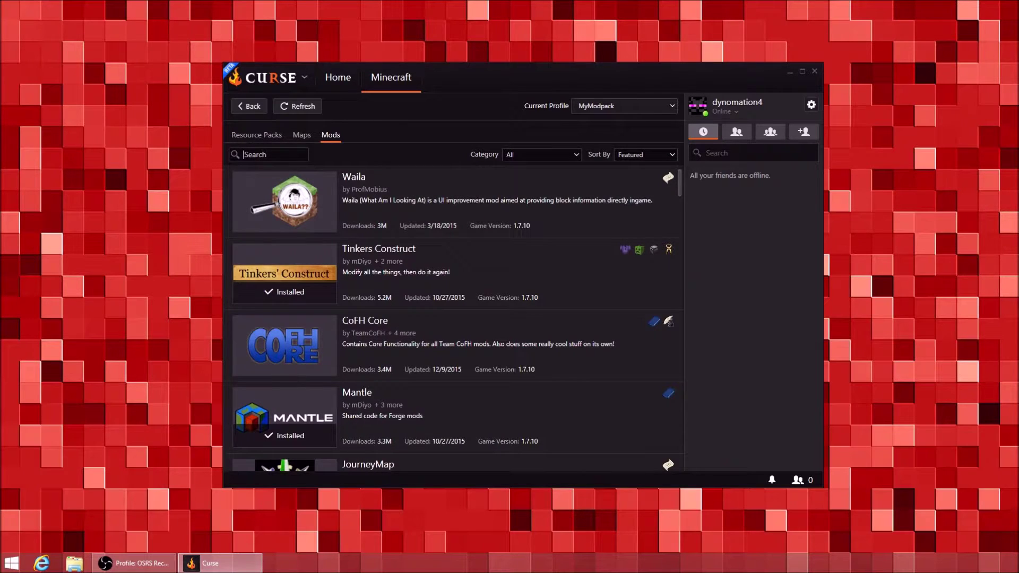
pyautogui.write('ther')
pyautogui.click(283, 216)
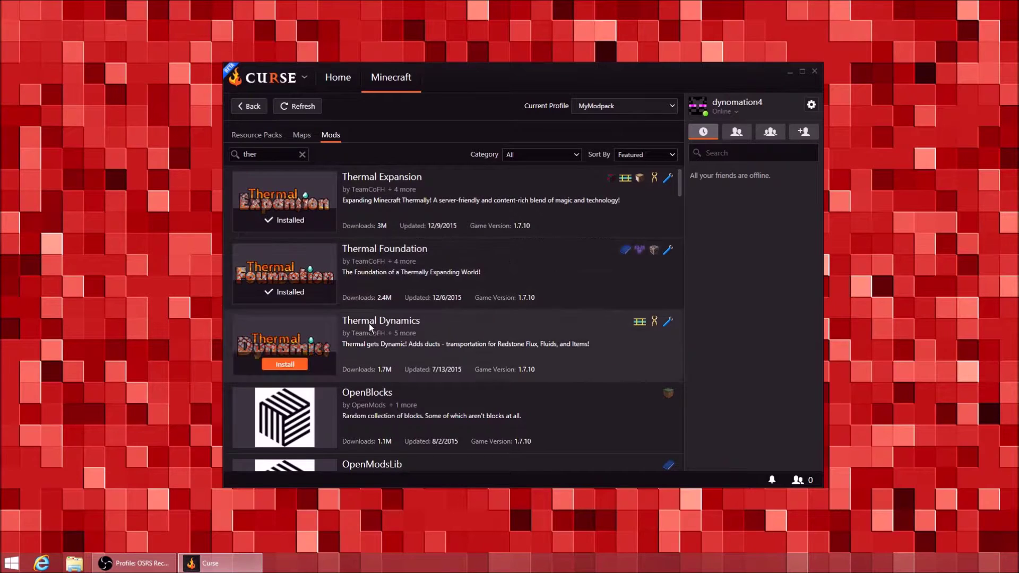
pyautogui.click(285, 364)
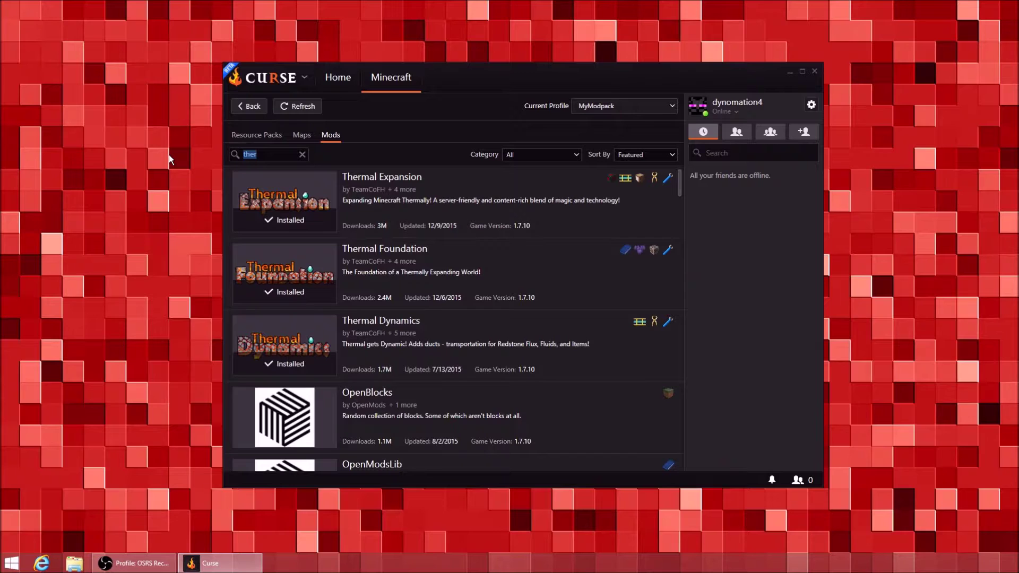
# Step: Search for "not" and "wai" to install NotEnoughItems and Waila, and return to the profile's installed mods
pyautogui.write('not')
pyautogui.moveTo(304, 202)
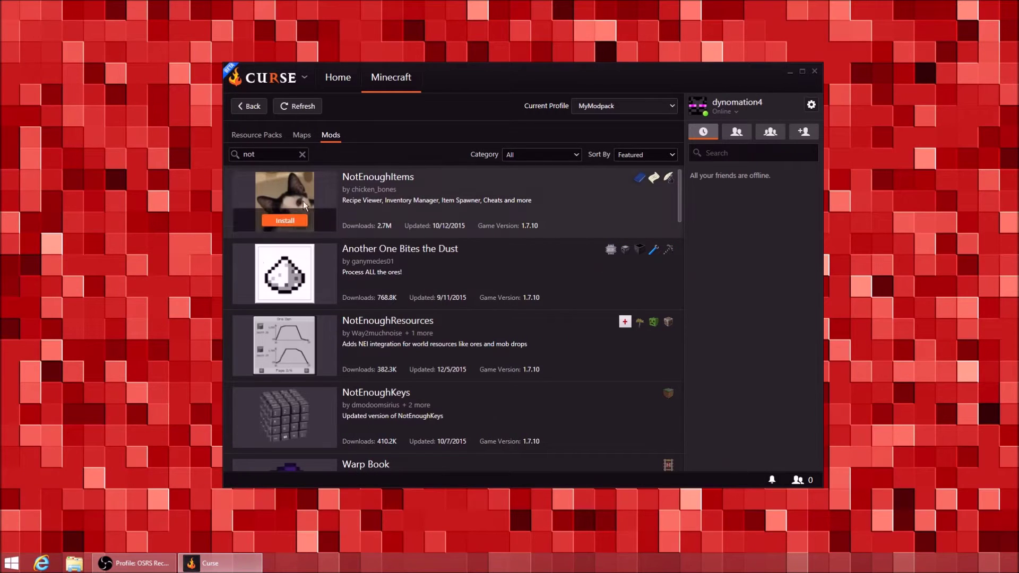
pyautogui.click(305, 220)
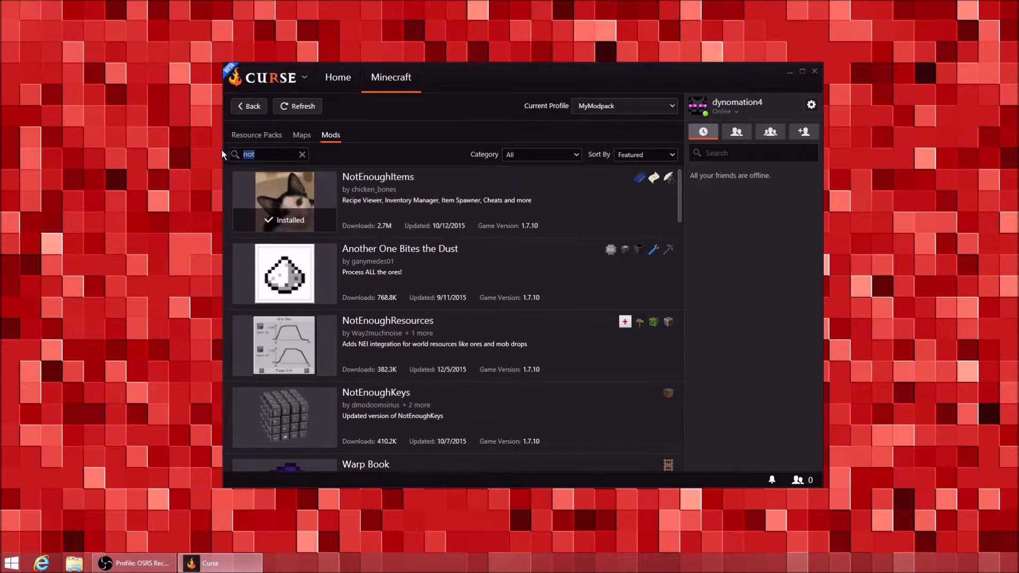
pyautogui.write('wai')
pyautogui.click(305, 221)
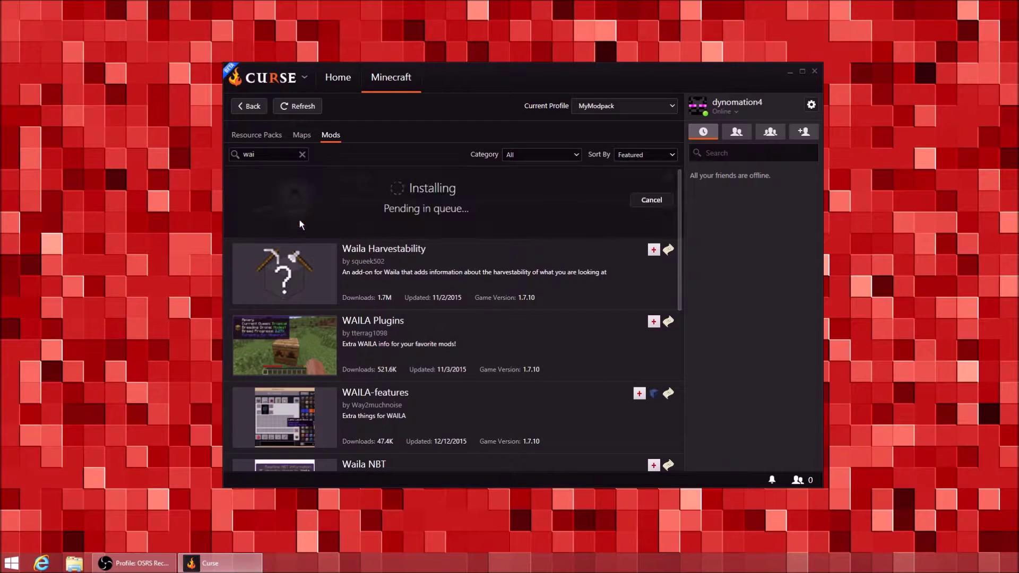
pyautogui.click(257, 108)
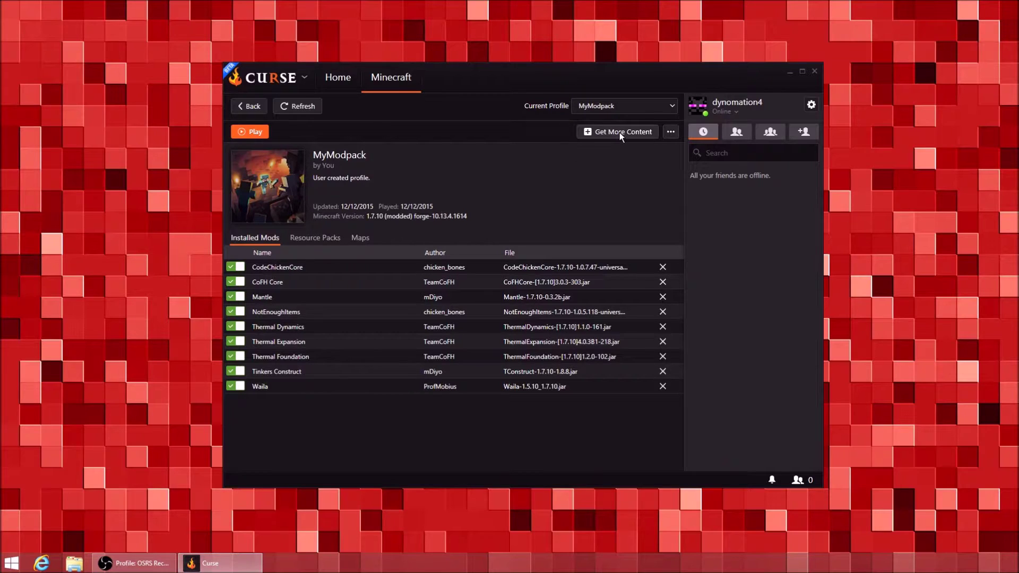
# Step: Glance at the mod catalogue again and launch the MyModpack profile with its installed mods
pyautogui.click(636, 133)
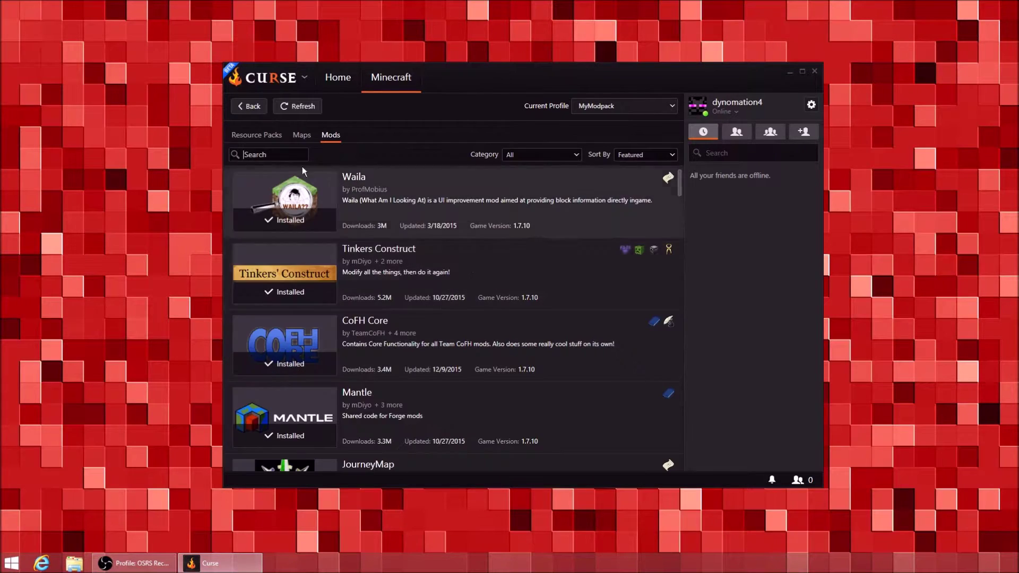
pyautogui.click(245, 109)
pyautogui.click(259, 132)
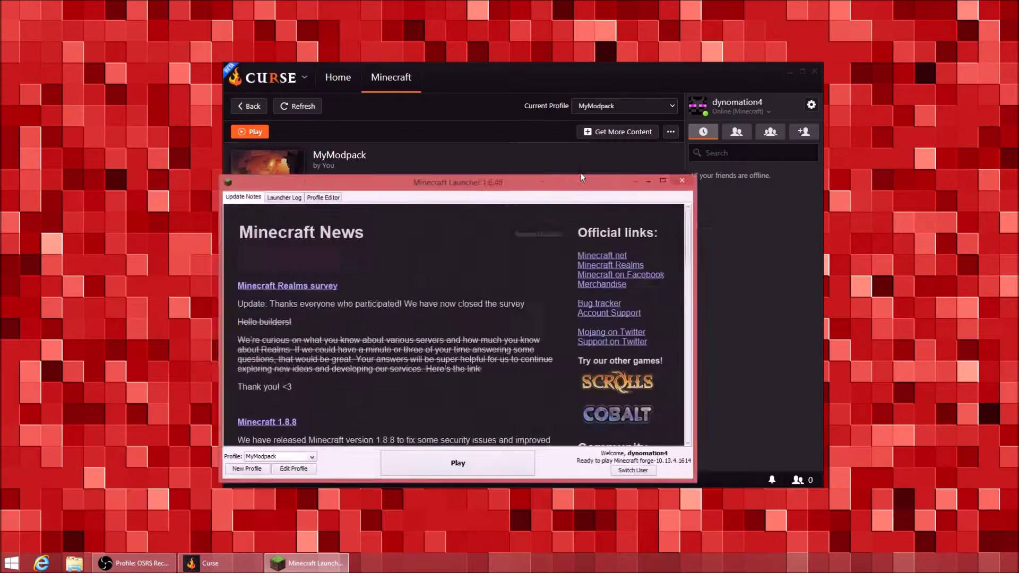
pyautogui.click(643, 426)
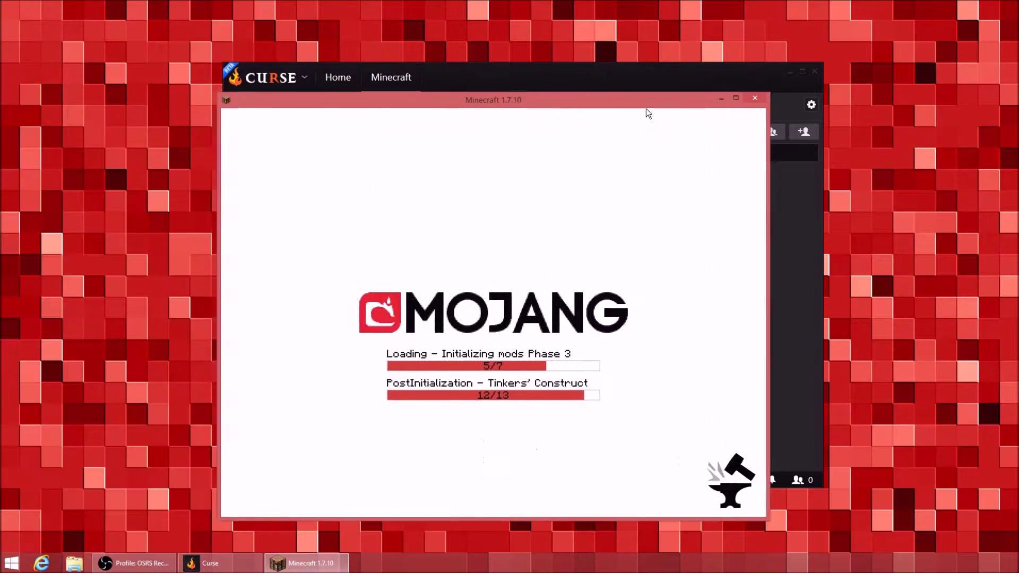
# Step: Switch to Curse, update Buildcraft and Buildcraft Compat in the Claustrophobia profile, and reopen the MyModpack profile
pyautogui.click(590, 85)
pyautogui.click(247, 110)
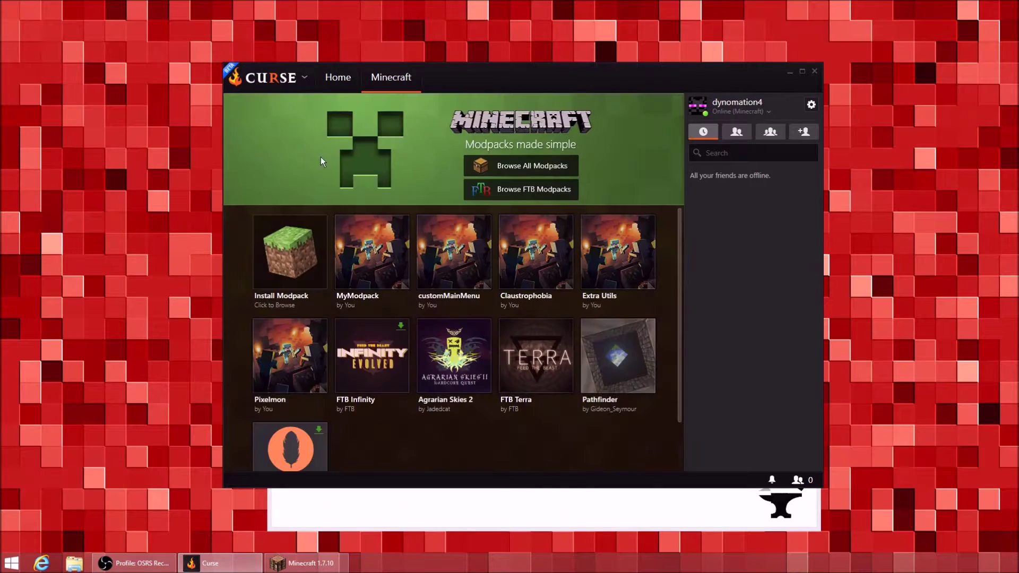
pyautogui.click(538, 225)
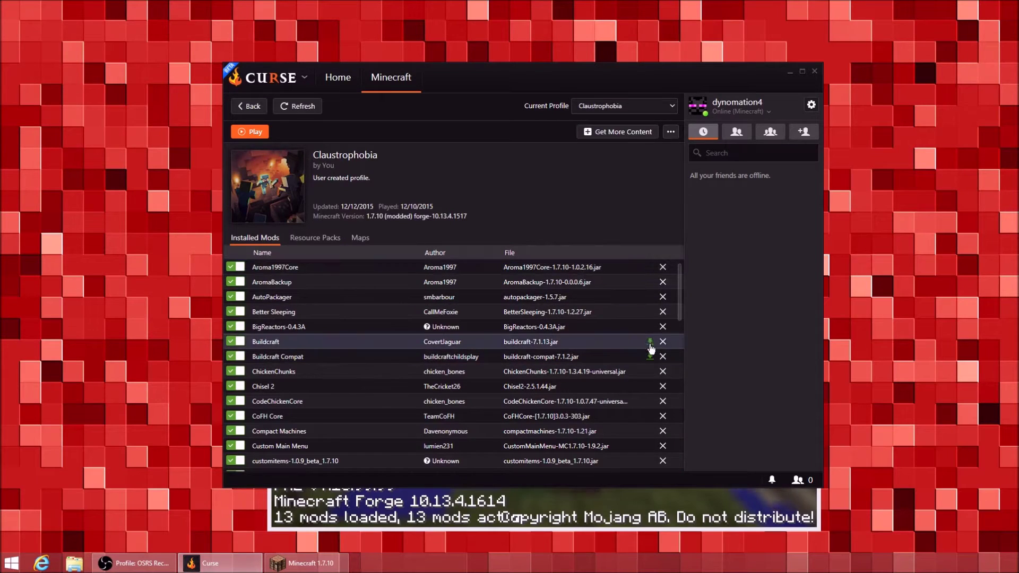
pyautogui.click(650, 343)
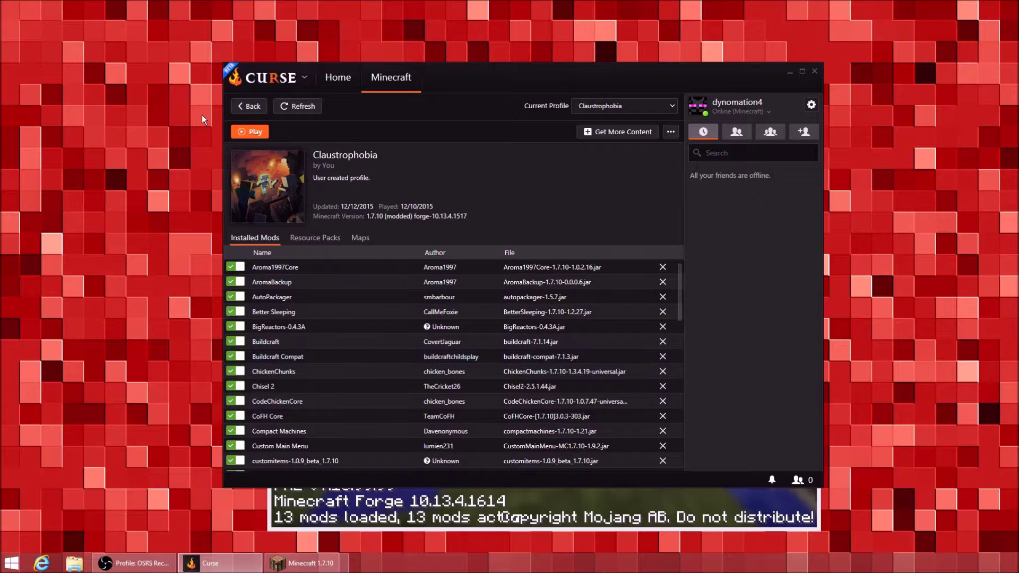
pyautogui.click(240, 106)
pyautogui.click(397, 231)
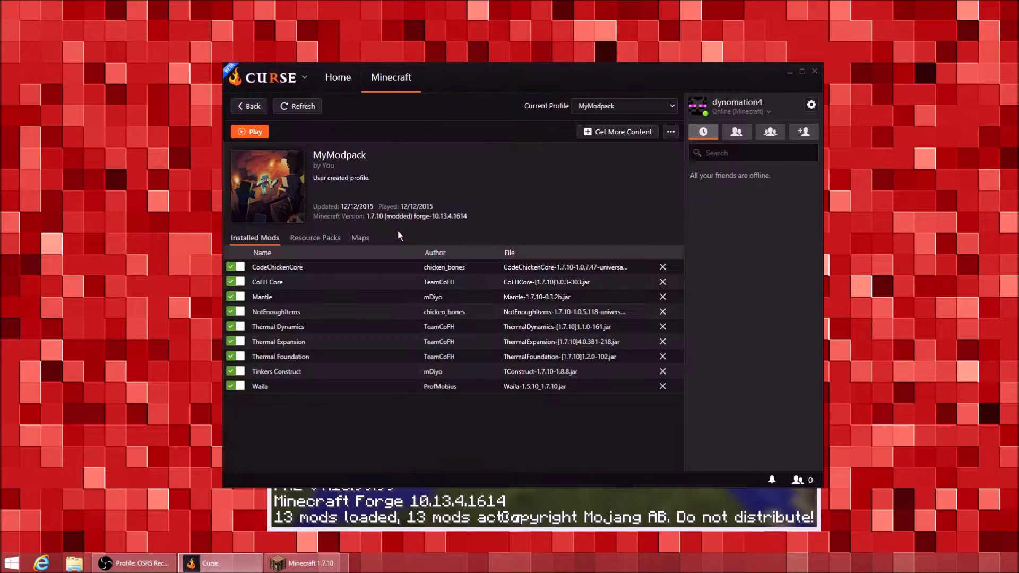
# Step: Maximize the Minecraft window and create a new singleplayer world named creative in Creative game mode
pyautogui.doubleClick(688, 106)
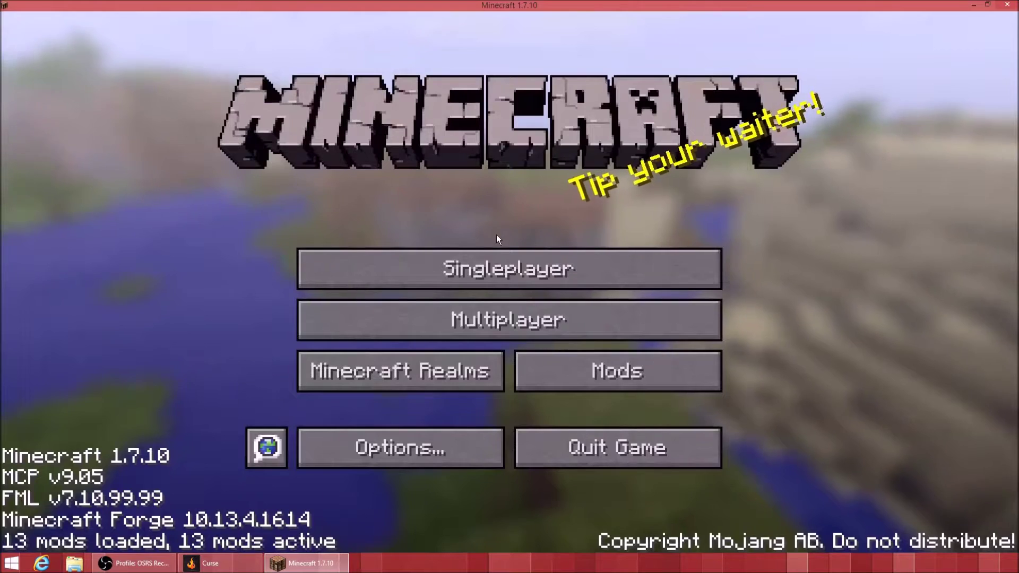
pyautogui.click(482, 263)
pyautogui.click(549, 455)
pyautogui.press('BackSpace')
pyautogui.press('BackSpace')
pyautogui.press('BackSpace')
pyautogui.press('BackSpace')
pyautogui.press('BackSpace')
pyautogui.press('BackSpace')
pyautogui.press('BackSpace')
pyautogui.press('BackSpace')
pyautogui.press('BackSpace')
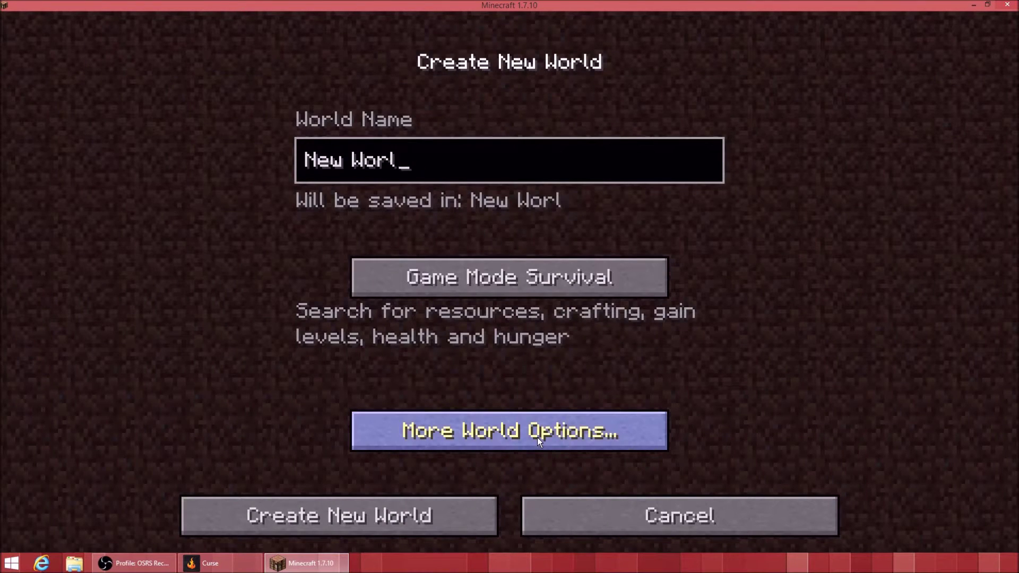
pyautogui.write('creative')
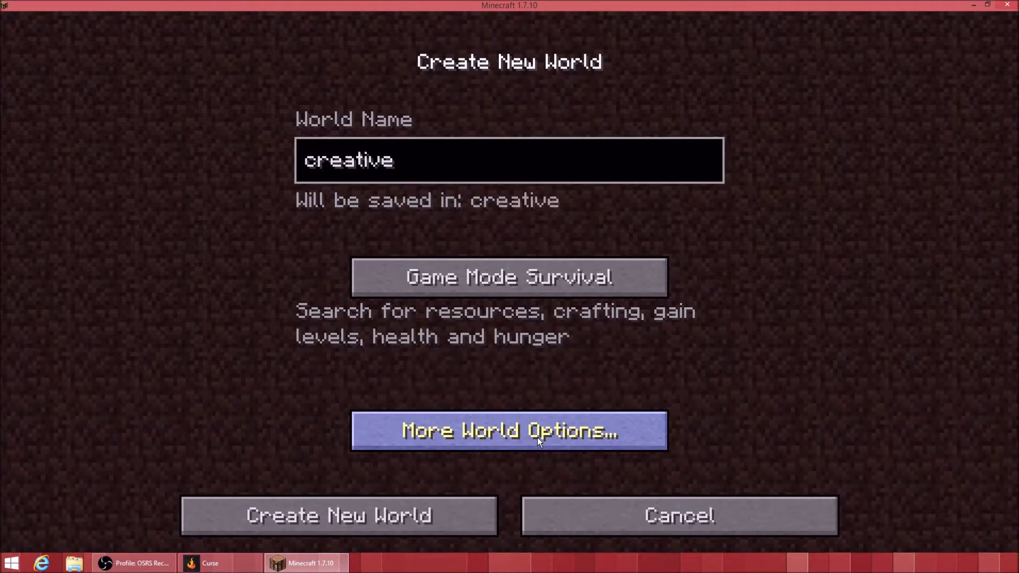
pyautogui.click(568, 280)
pyautogui.click(454, 521)
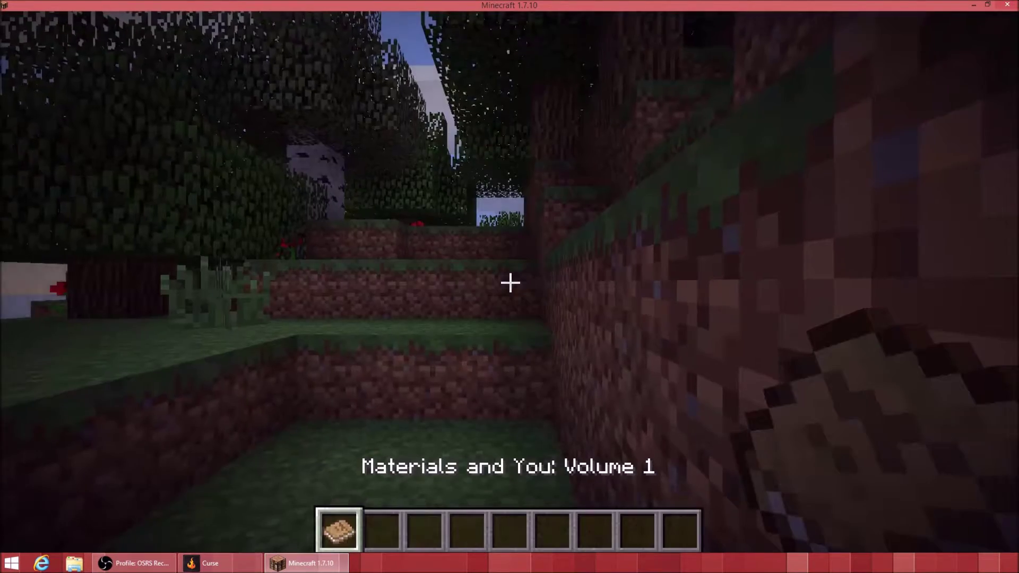
# Step: Open the inventory in the new world and switch it to the creative+ mode of NotEnoughItems
pyautogui.scroll(-1, 510, 282)
pyautogui.press('e')
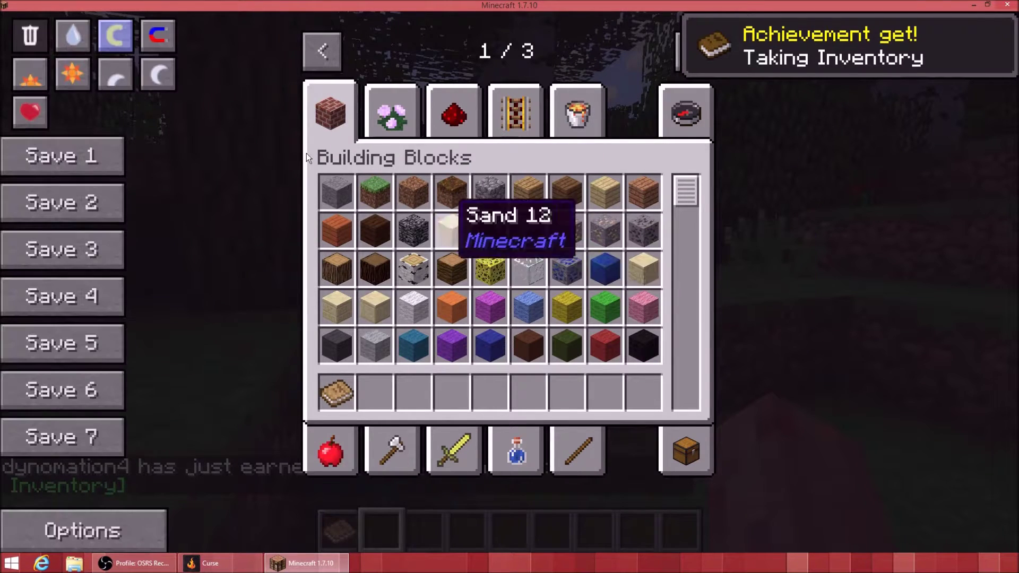
pyautogui.click(126, 36)
# Step: Page through the NotEnoughItems item list up to page 30 and back to page 29 to examine the items from the installed mods
pyautogui.click(955, 34)
pyautogui.click(955, 34)
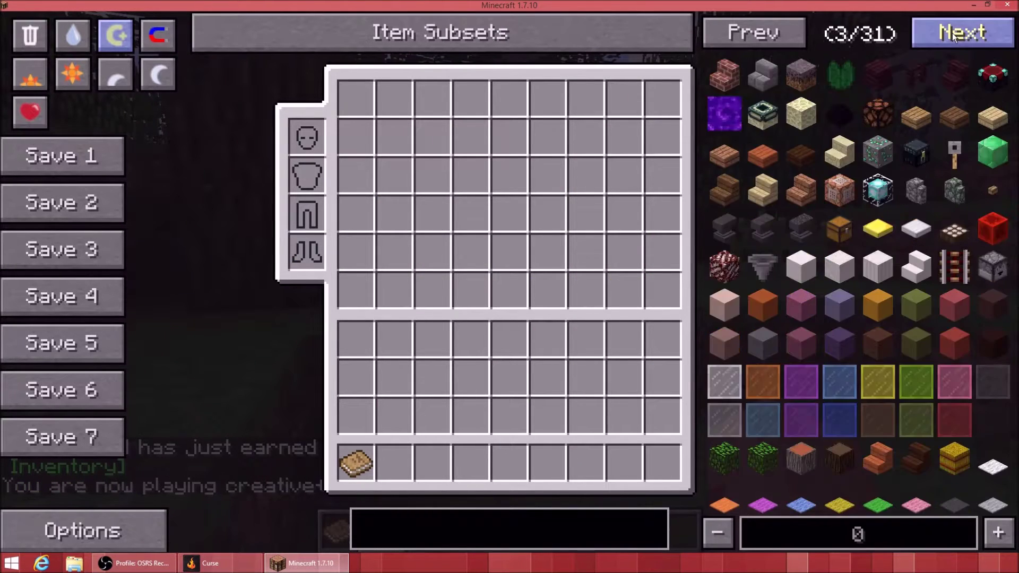
pyautogui.click(955, 34)
pyautogui.click(955, 34)
pyautogui.click(955, 34)
pyautogui.click(955, 34)
pyautogui.click(955, 34)
pyautogui.click(955, 34)
pyautogui.click(955, 33)
pyautogui.click(955, 34)
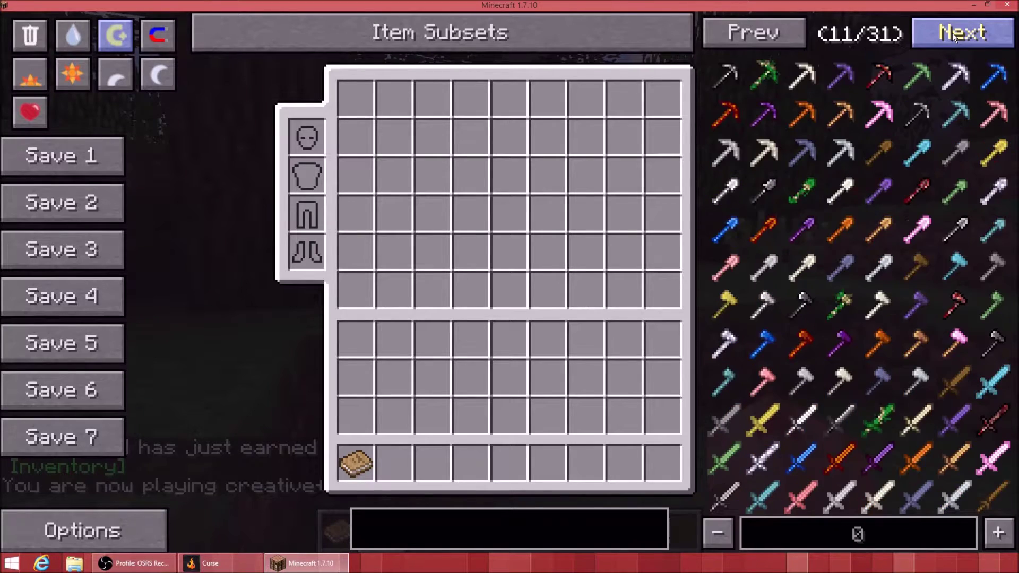
pyautogui.click(955, 34)
pyautogui.click(955, 34)
pyautogui.click(955, 34)
pyautogui.click(955, 34)
pyautogui.click(955, 34)
pyautogui.click(955, 34)
pyautogui.click(954, 34)
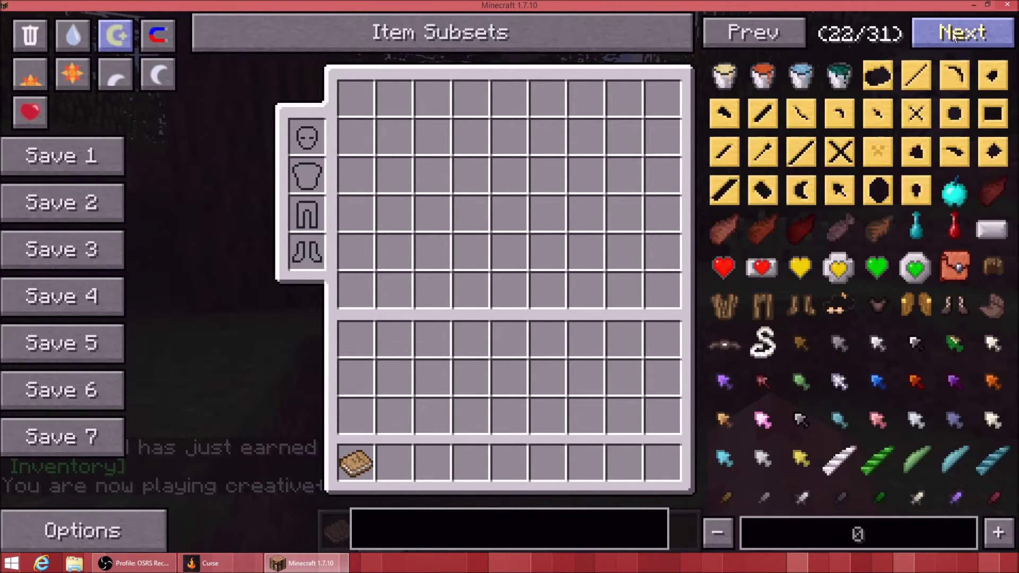
pyautogui.click(955, 34)
pyautogui.click(955, 34)
pyautogui.click(954, 34)
pyautogui.click(954, 34)
pyautogui.click(954, 34)
pyautogui.click(954, 34)
pyautogui.click(954, 34)
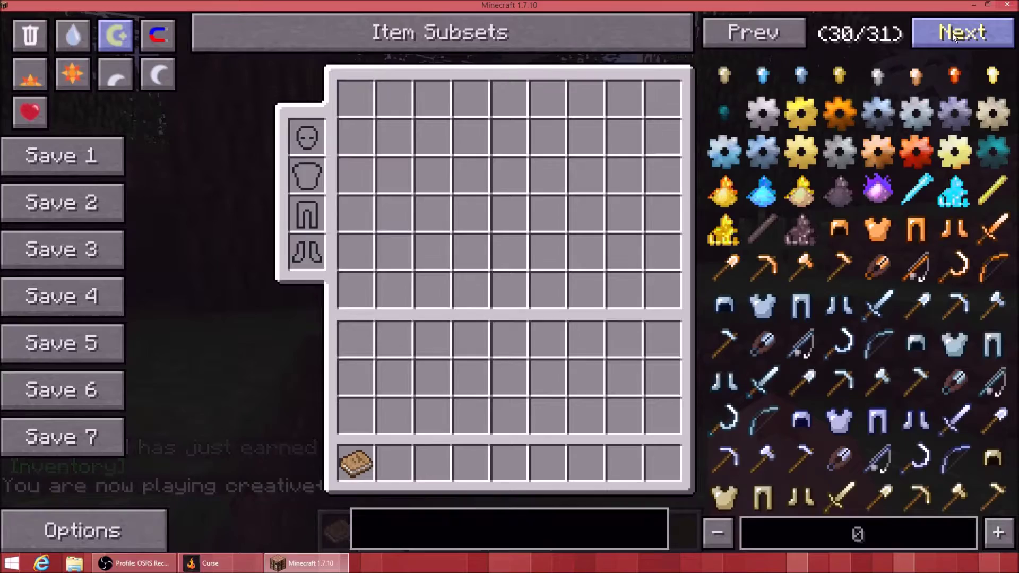
pyautogui.click(744, 37)
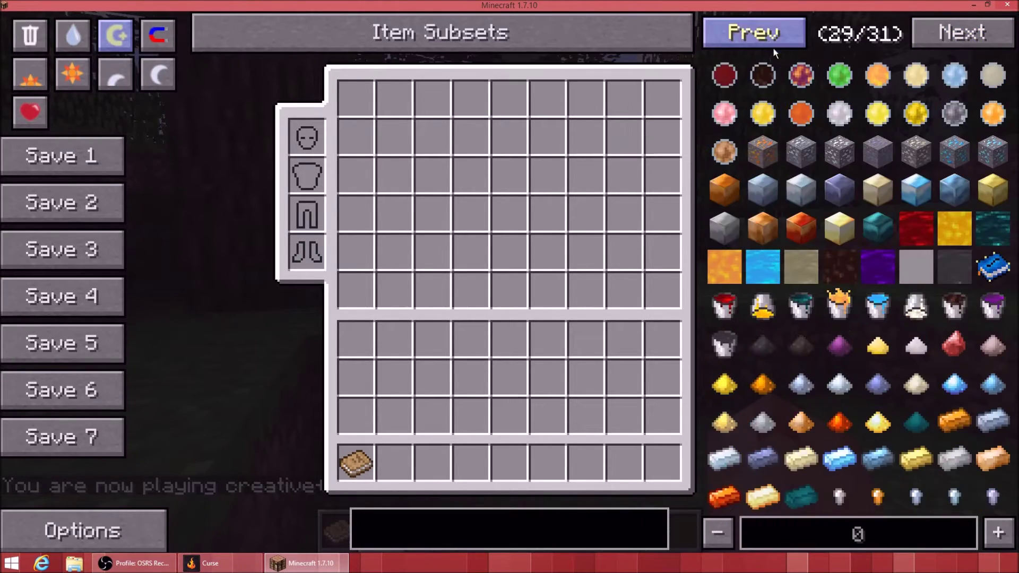
# Step: Close the inventory, leave the creative world for the title screen and quit Minecraft
pyautogui.press('e')
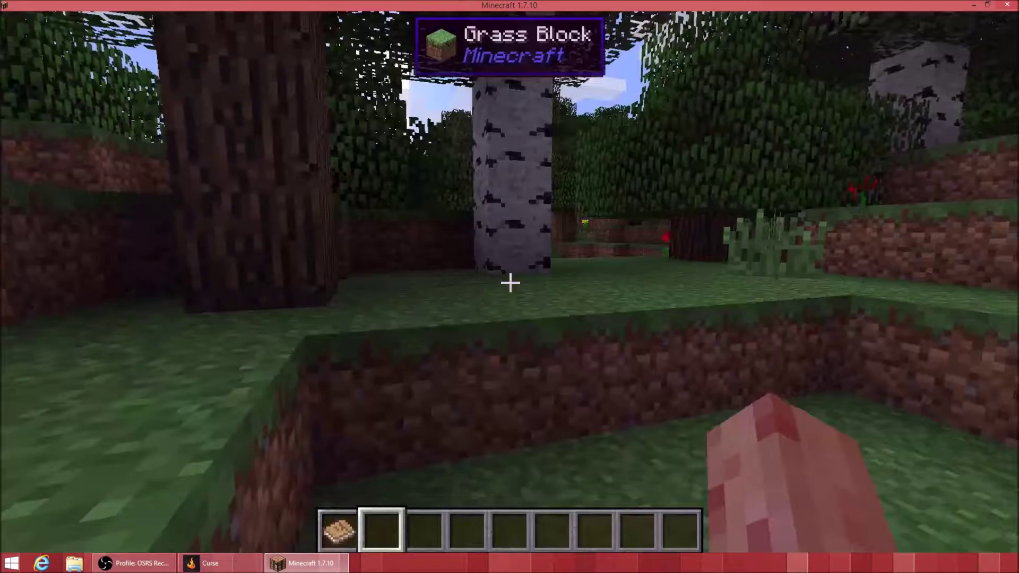
pyautogui.press('Escape')
pyautogui.click(523, 367)
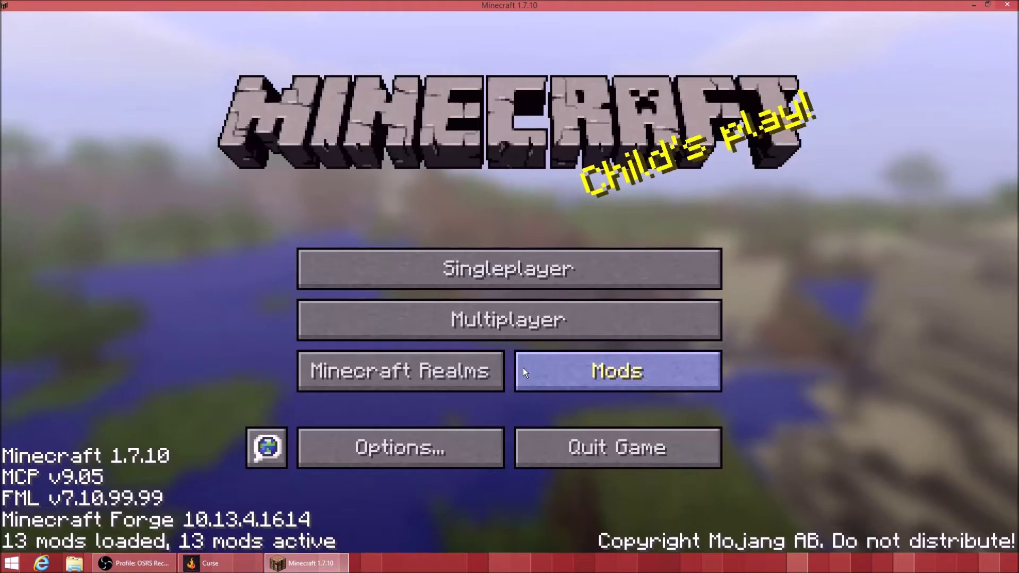
pyautogui.click(593, 442)
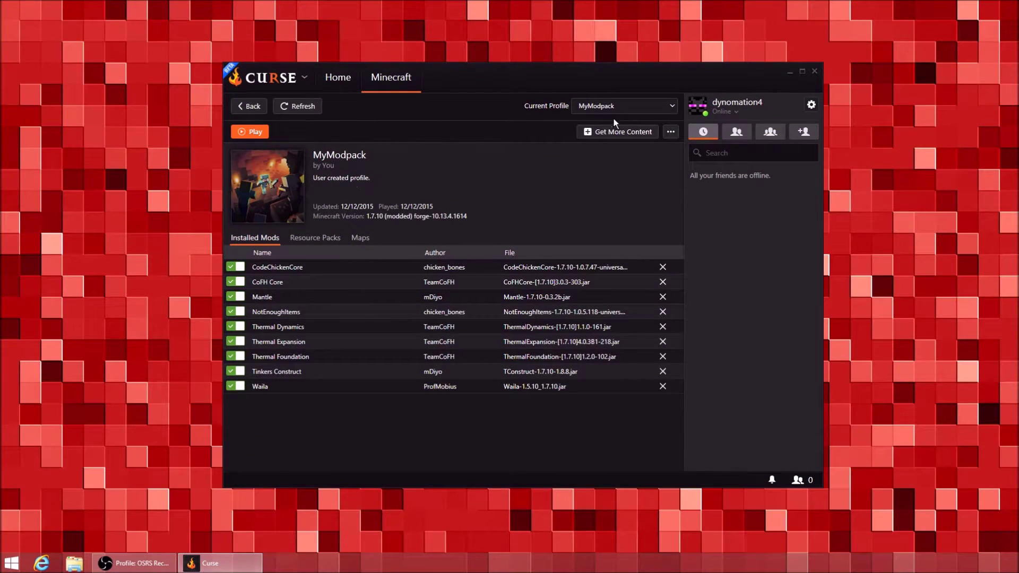
# Step: Search the Curse mod catalogue for "big r" and "reac", and return to the MyModpack profile
pyautogui.click(617, 132)
pyautogui.click(267, 154)
pyautogui.write('big r')
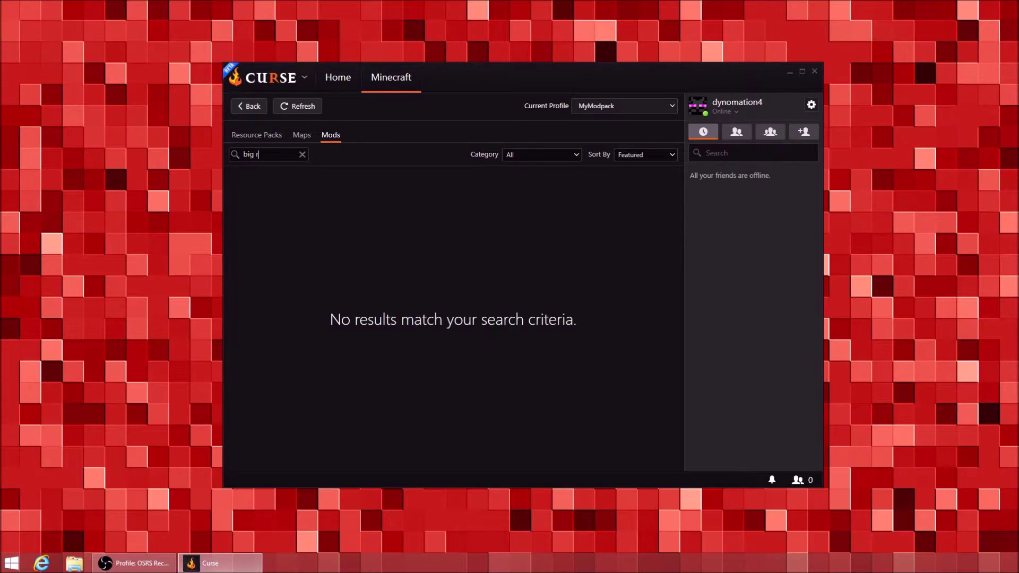
pyautogui.press('BackSpace')
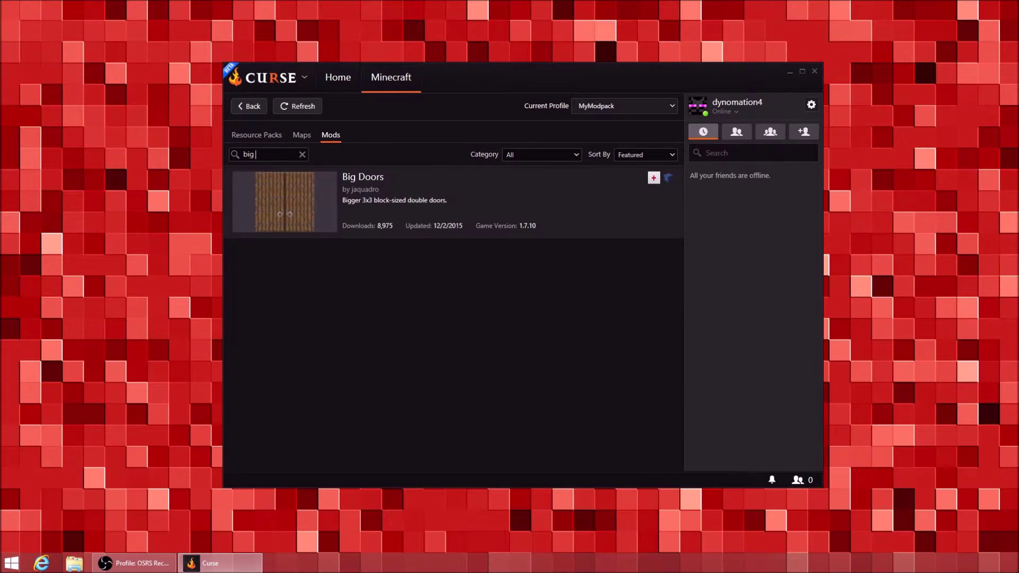
pyautogui.press('BackSpace')
pyautogui.press('BackSpace')
pyautogui.press('BackSpace')
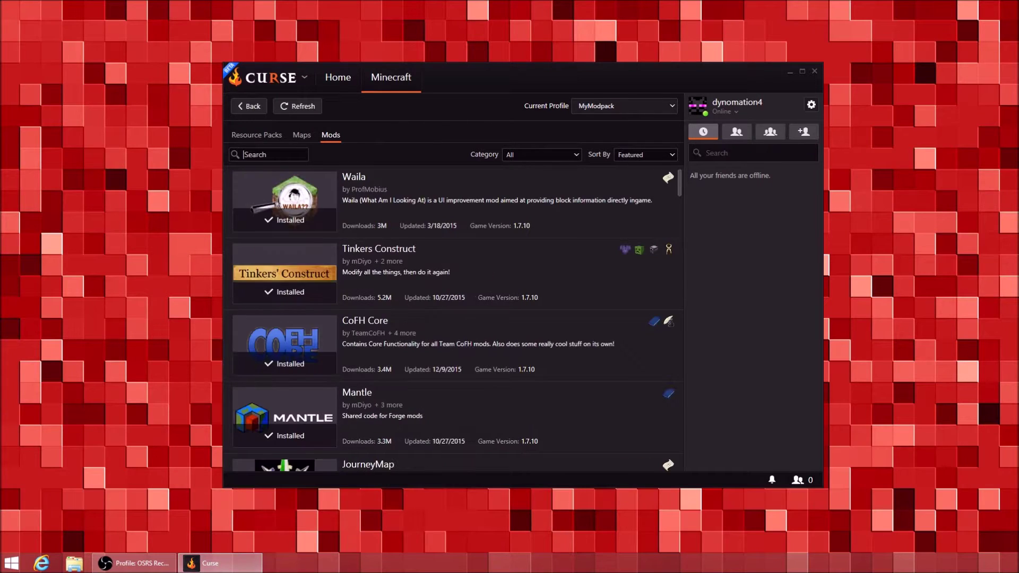
pyautogui.write('reac')
pyautogui.click(260, 108)
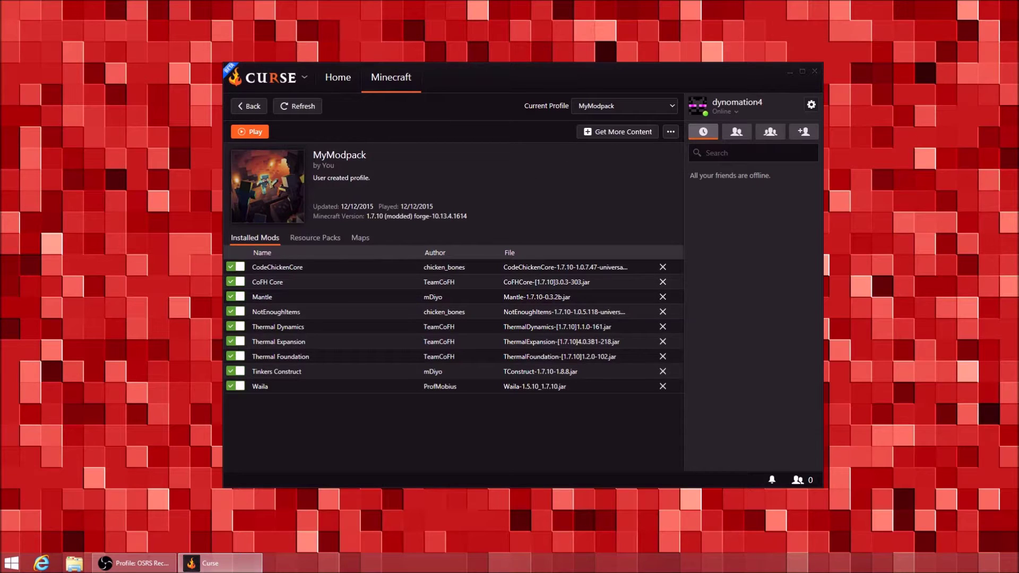
# Step: Switch to Internet Explorer, search the web for "minecraft big reactors" and open the official big-reactors.com site
pyautogui.click(41, 563)
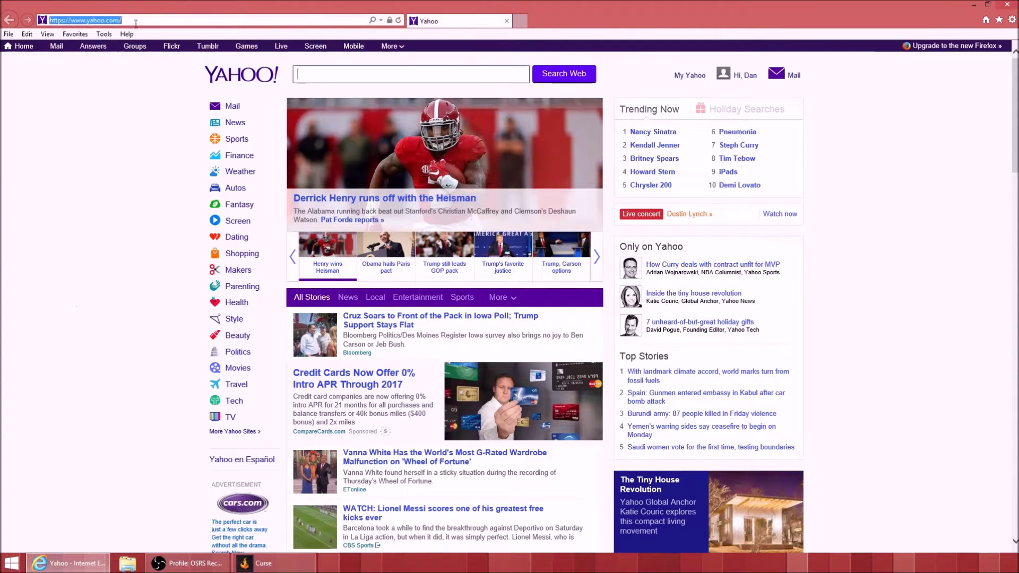
pyautogui.write('minecraft')
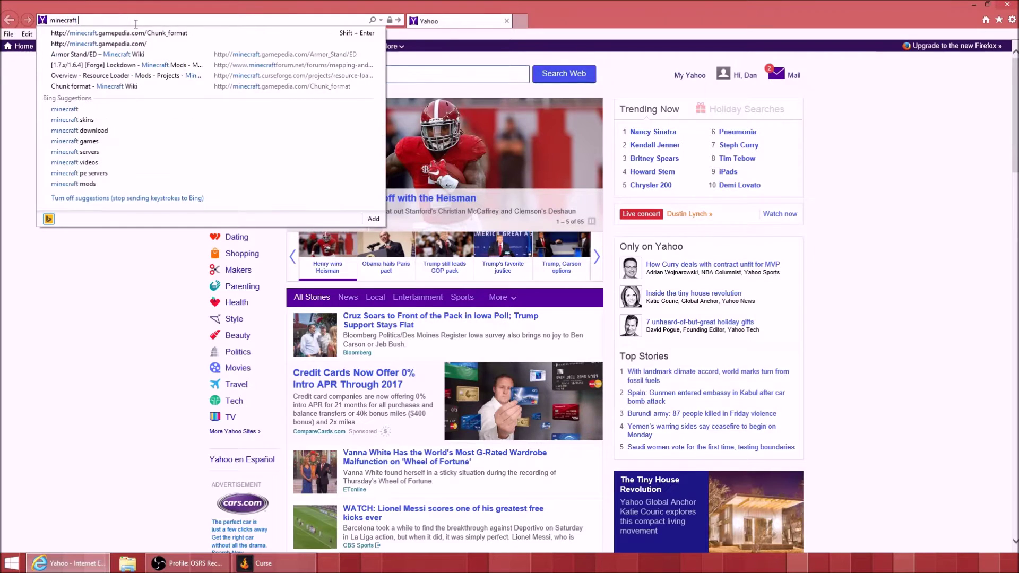
pyautogui.write(' big reactors')
pyautogui.press('Return')
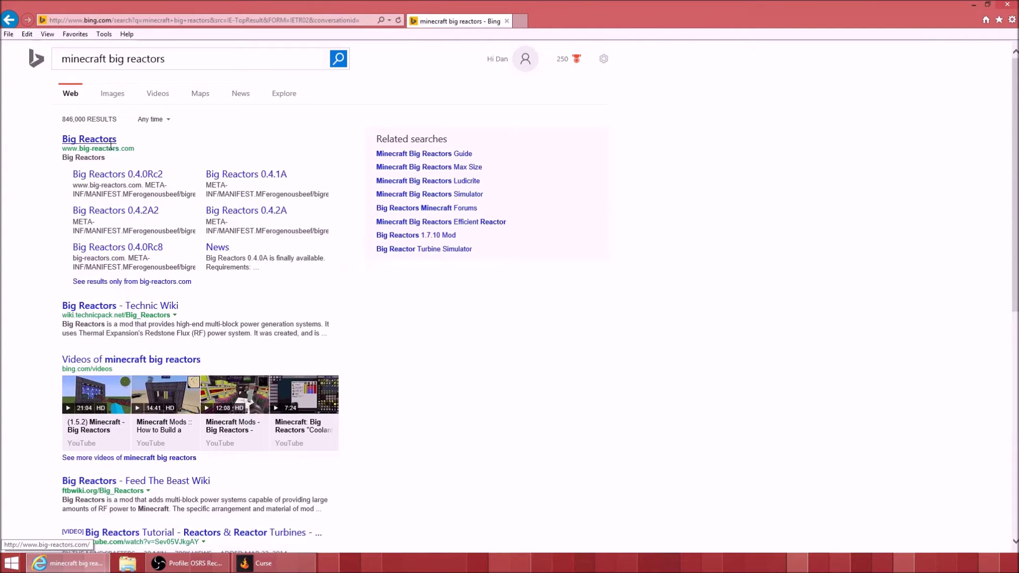
pyautogui.scroll(-5, 220, 456)
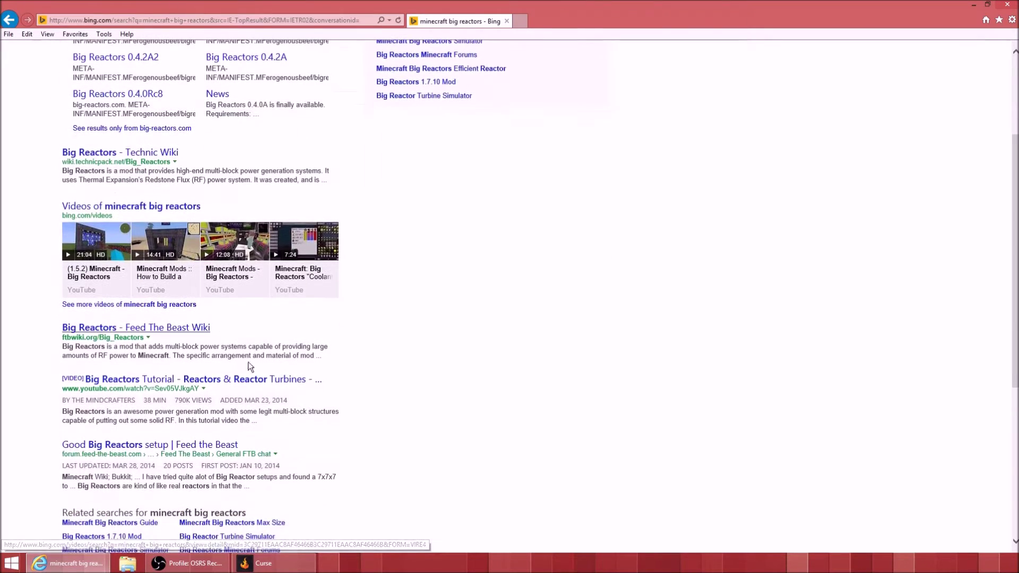
pyautogui.scroll(-5, 220, 455)
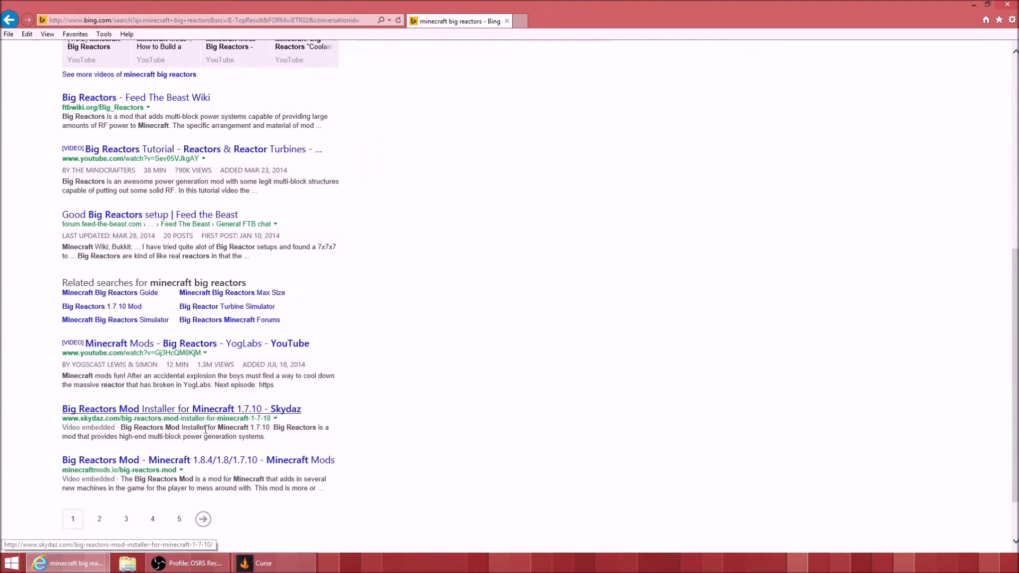
pyautogui.scroll(10, 214, 450)
pyautogui.click(99, 140)
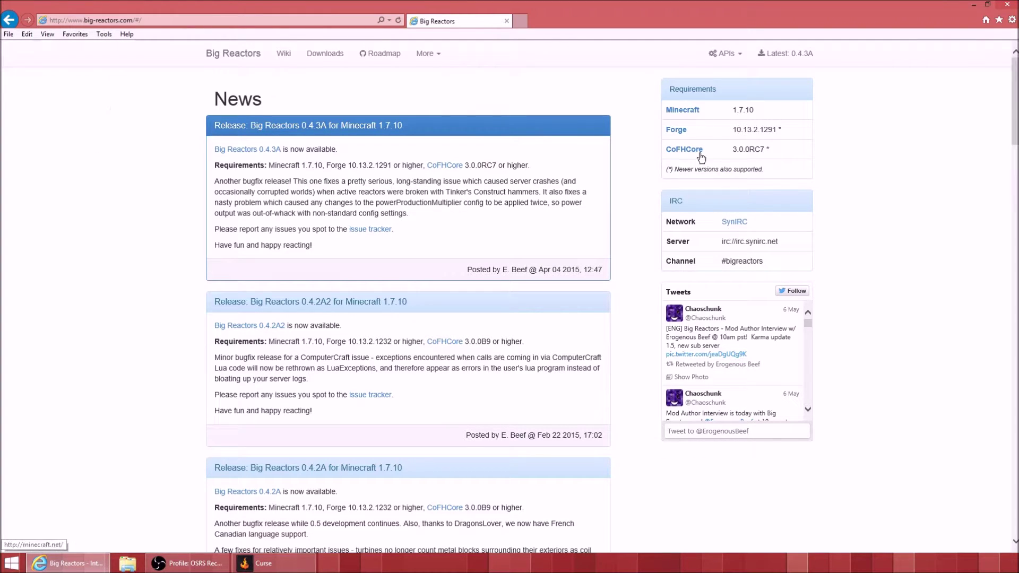
# Step: Go to the Big Reactors downloads and save version 0.4.3A for Minecraft 1.7.10 as BigReactors-0.4.3A.jar
pyautogui.click(338, 60)
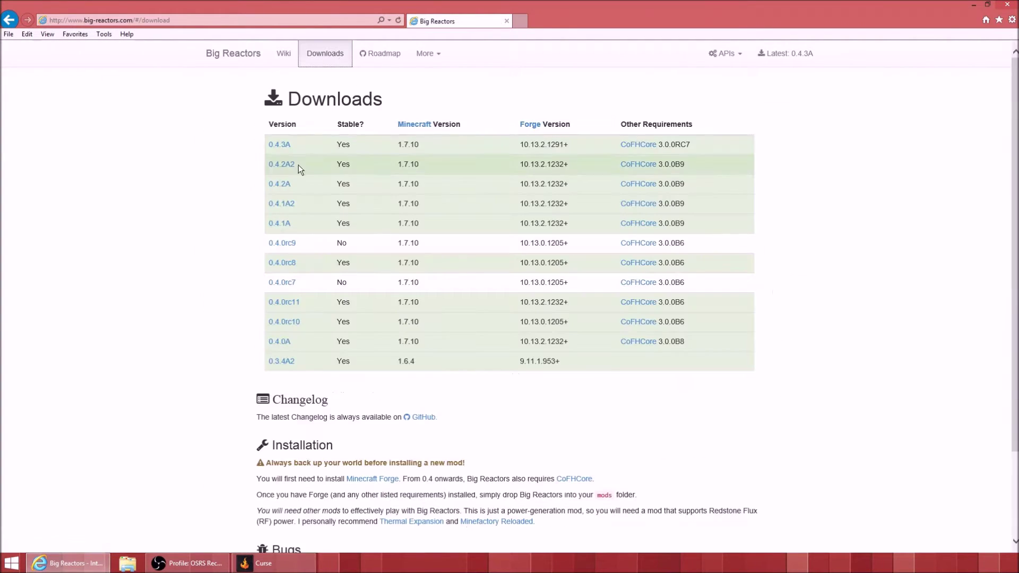
pyautogui.click(281, 145)
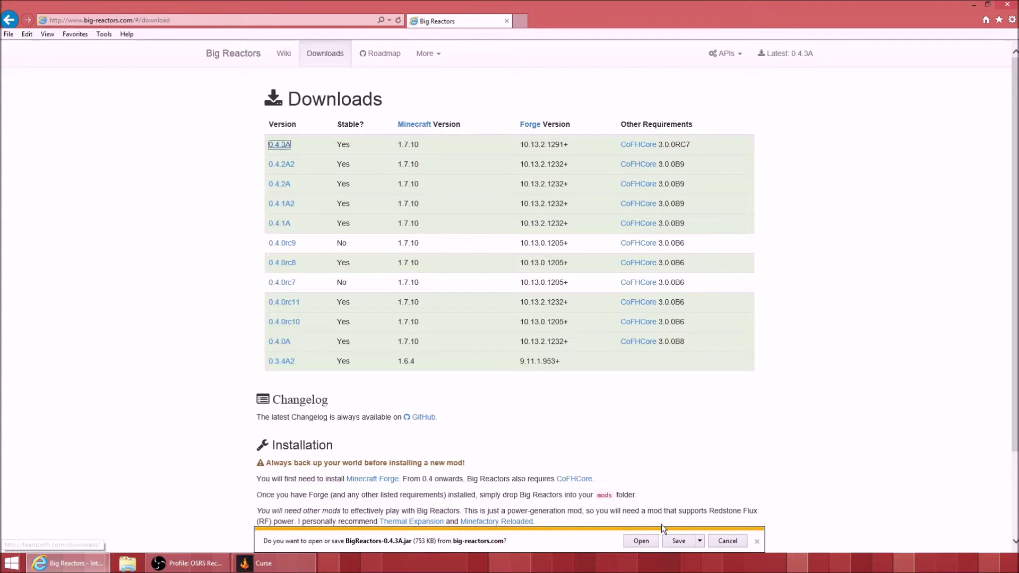
pyautogui.click(699, 541)
pyautogui.click(735, 529)
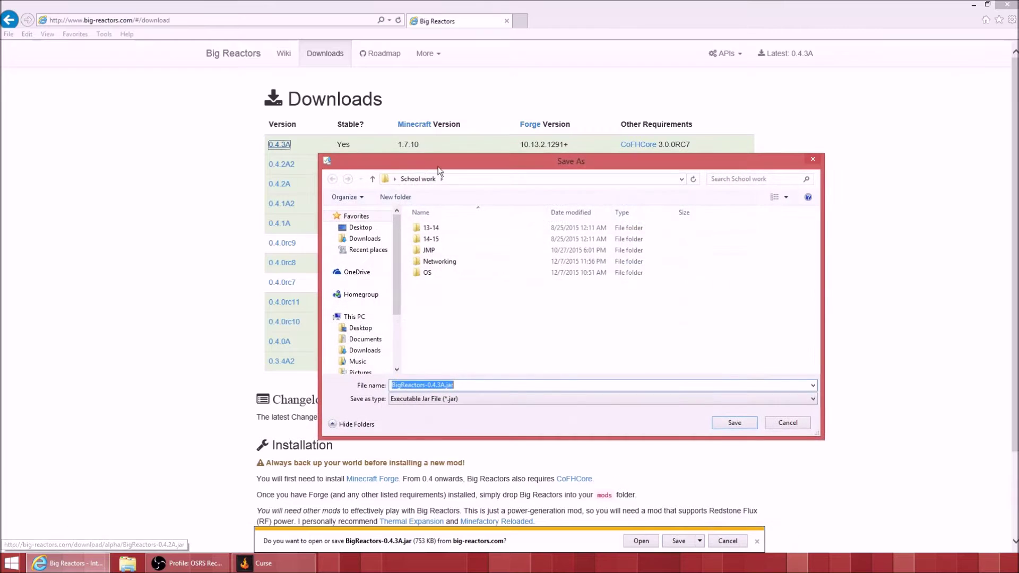
pyautogui.click(734, 422)
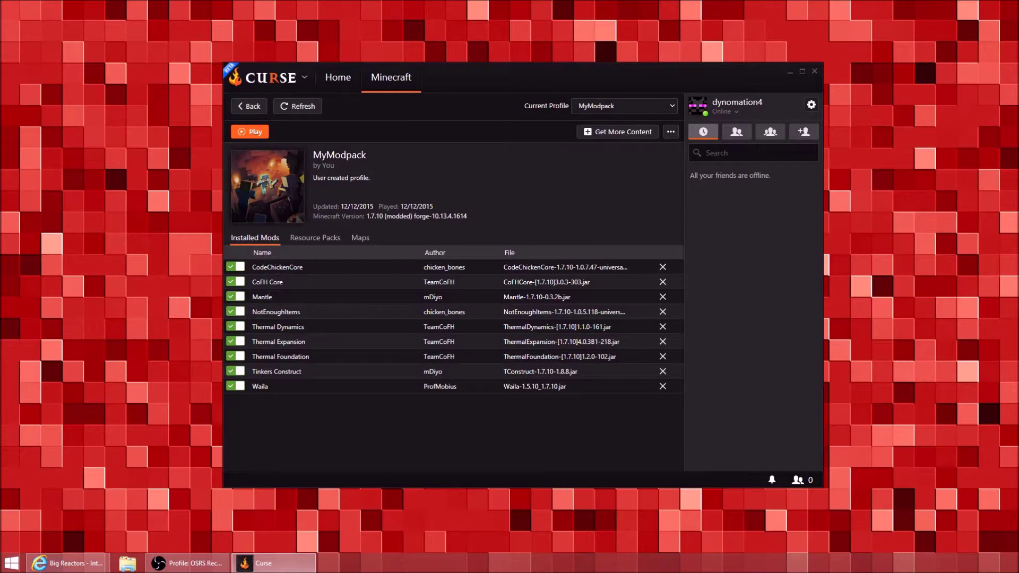
# Step: Open a File Explorer window and place the downloaded BigReactors-0.4.3A.jar on the desktop beside the Curse window
pyautogui.press('super+e')
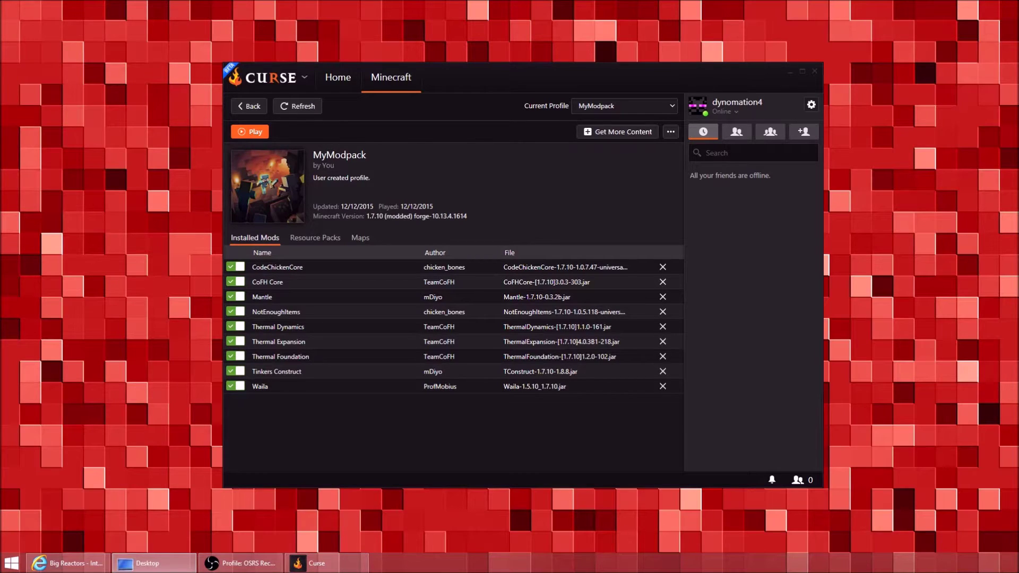
pyautogui.moveTo(0, 286); pyautogui.dragTo(148, 183)
pyautogui.moveTo(0, 239); pyautogui.dragTo(193, 201)
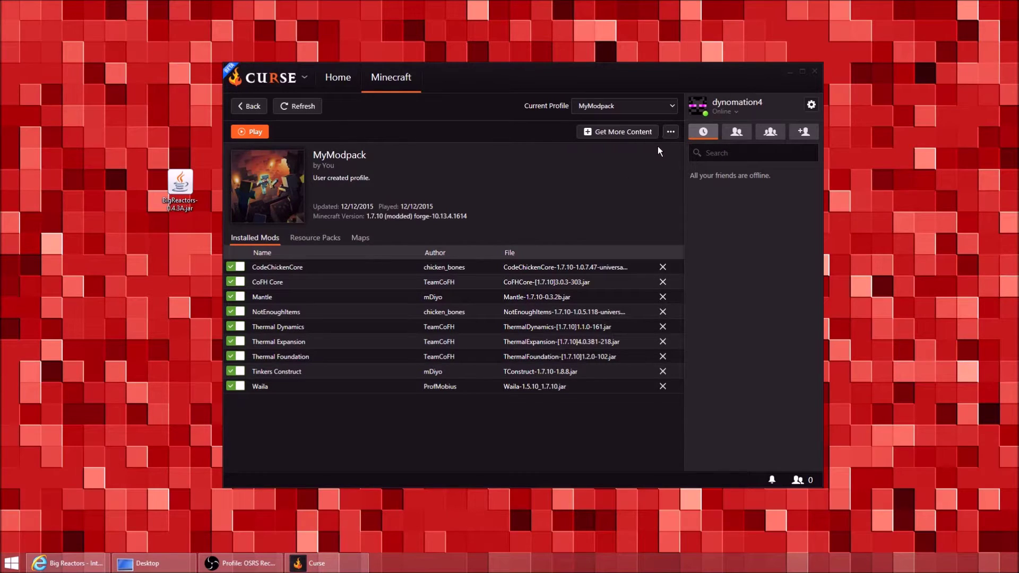
# Step: Open the MyModpack profile folder from Curse and copy BigReactors-0.4.3A.jar from the desktop into its mods folder
pyautogui.click(670, 132)
pyautogui.click(669, 161)
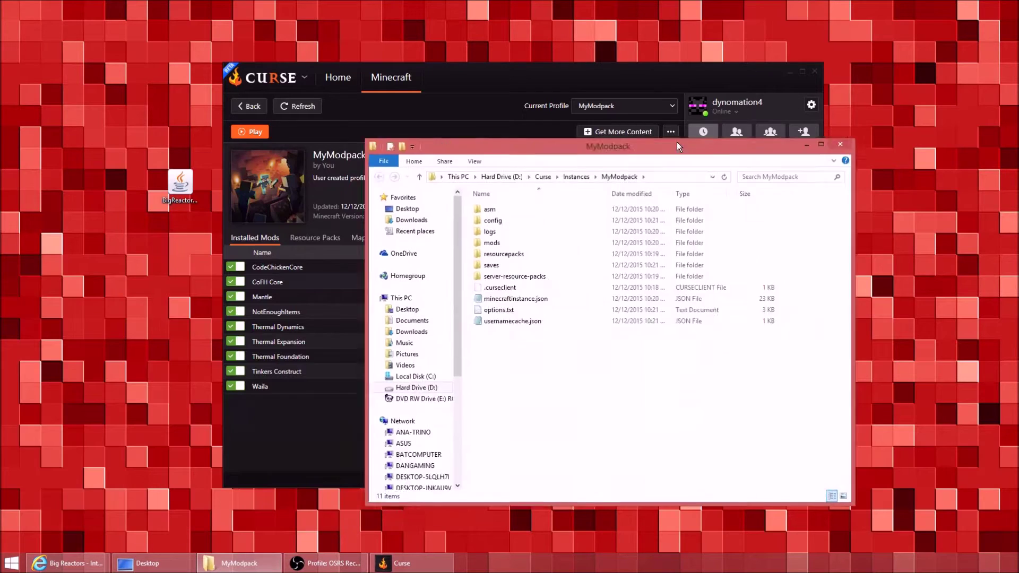
pyautogui.moveTo(677, 142); pyautogui.dragTo(721, 98)
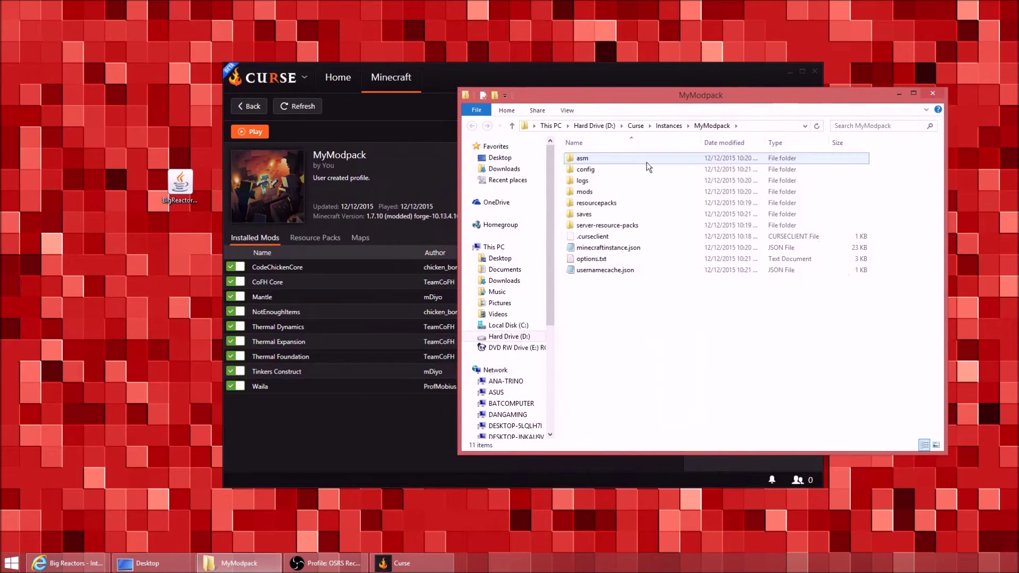
pyautogui.doubleClick(584, 191)
pyautogui.moveTo(180, 184); pyautogui.dragTo(697, 320)
# Step: Refresh and launch the MyModpack profile in Curse, and select BigReactors-0.4.3A.jar in the mods folder
pyautogui.click(330, 451)
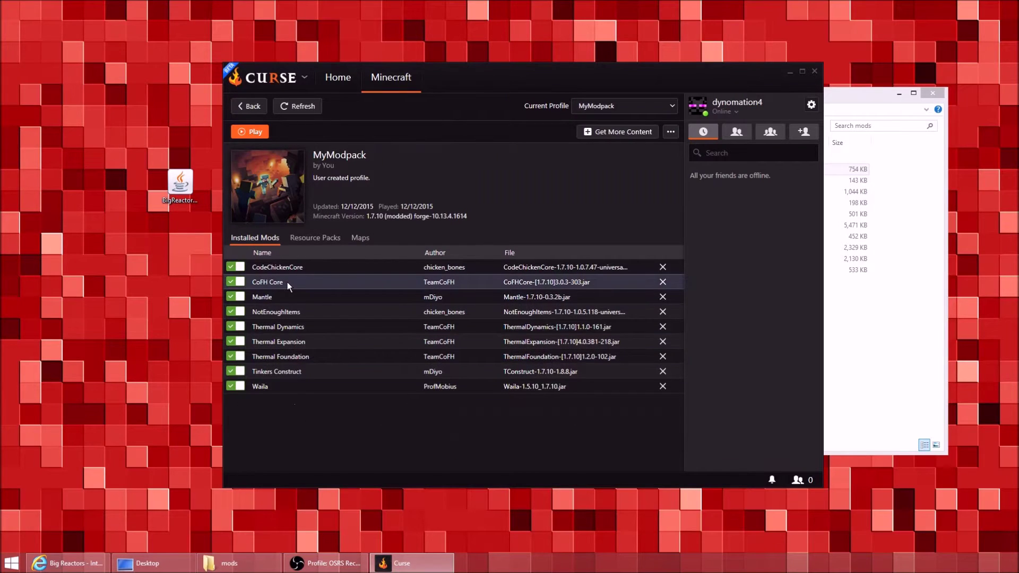
pyautogui.click(301, 106)
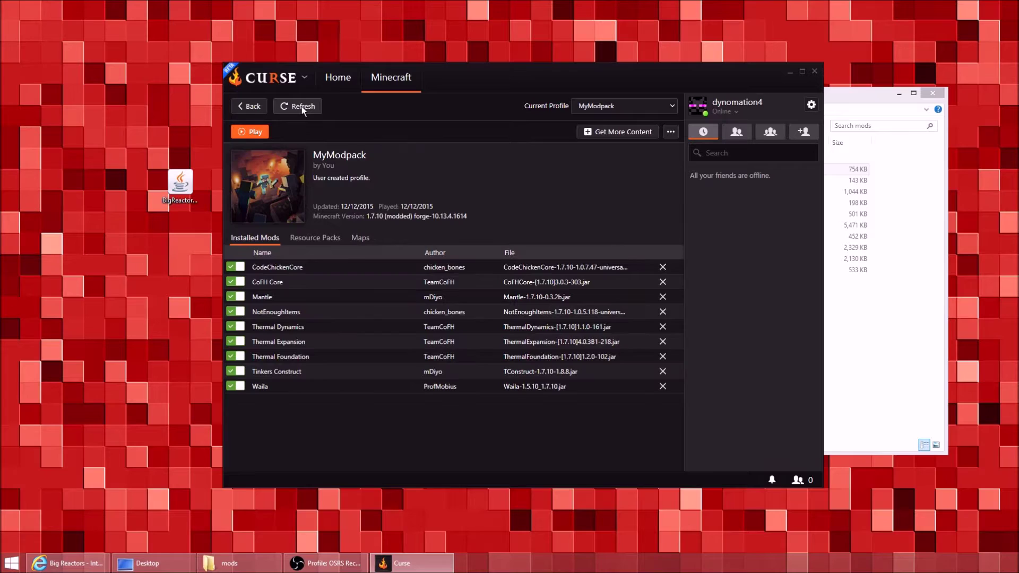
pyautogui.click(925, 285)
pyautogui.click(250, 131)
pyautogui.click(874, 379)
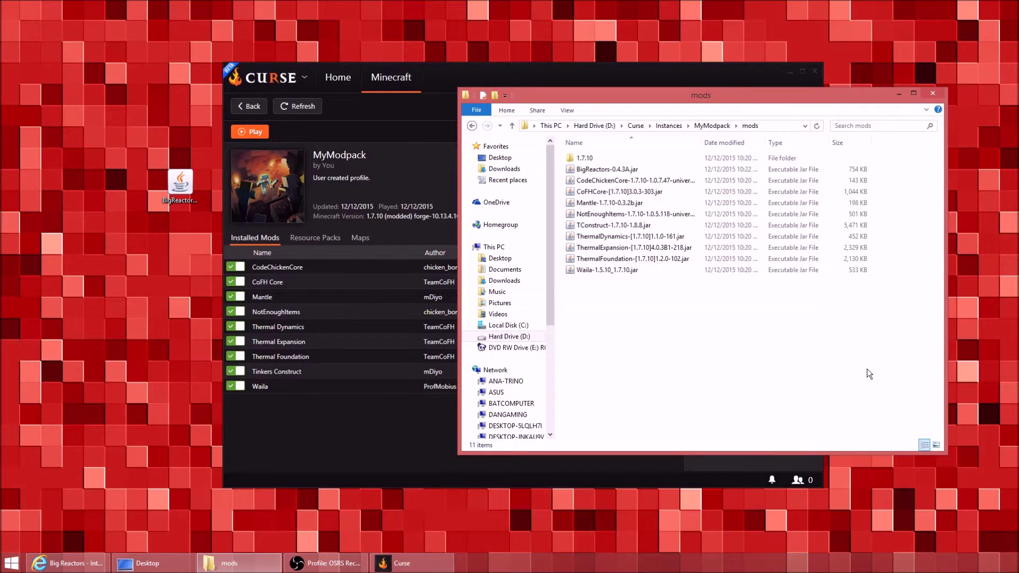
pyautogui.click(606, 169)
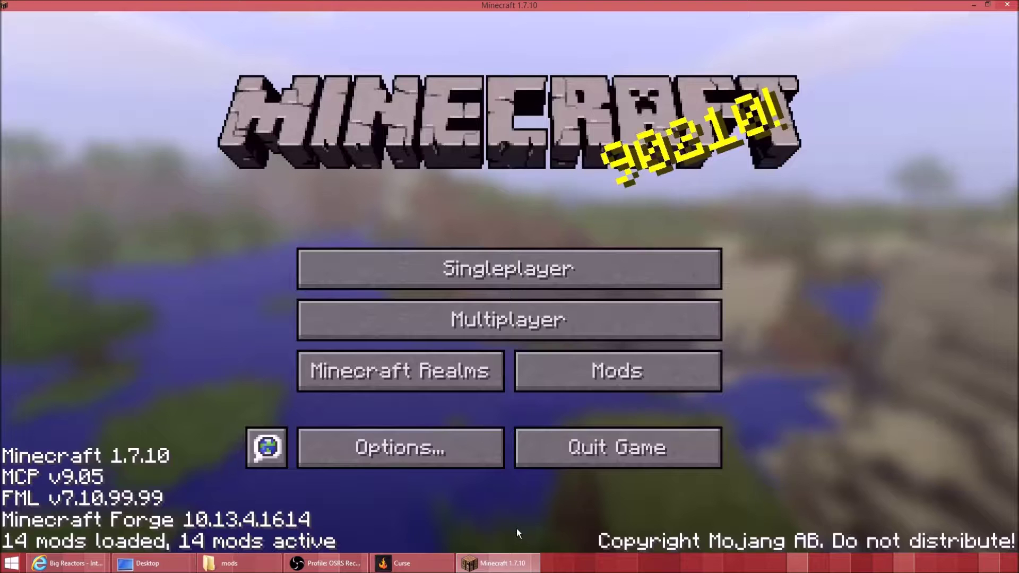
# Step: Load the singleplayer world creative and search the NotEnoughItems list for "reac" to check the Big Reactors items
pyautogui.click(494, 256)
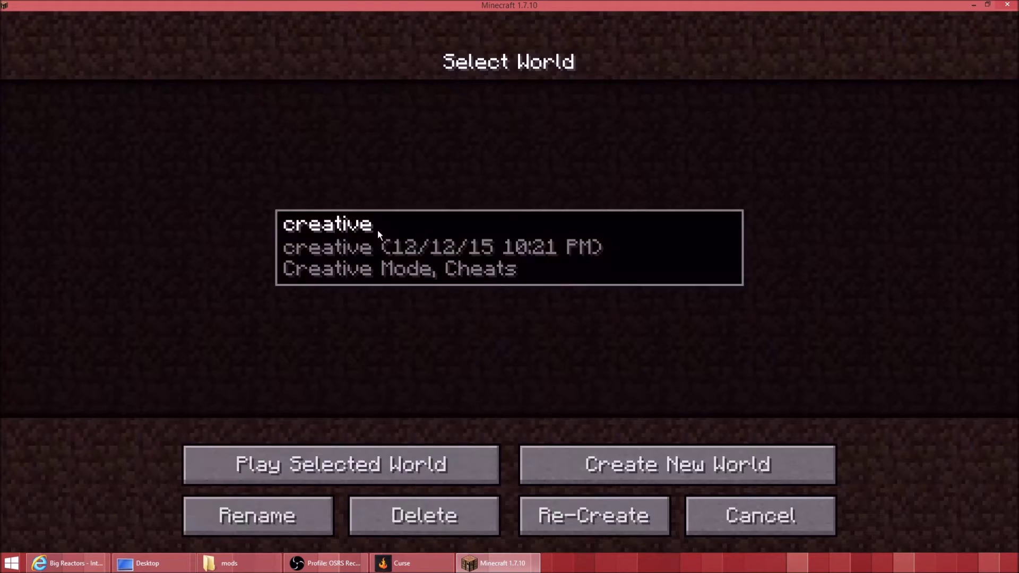
pyautogui.doubleClick(377, 229)
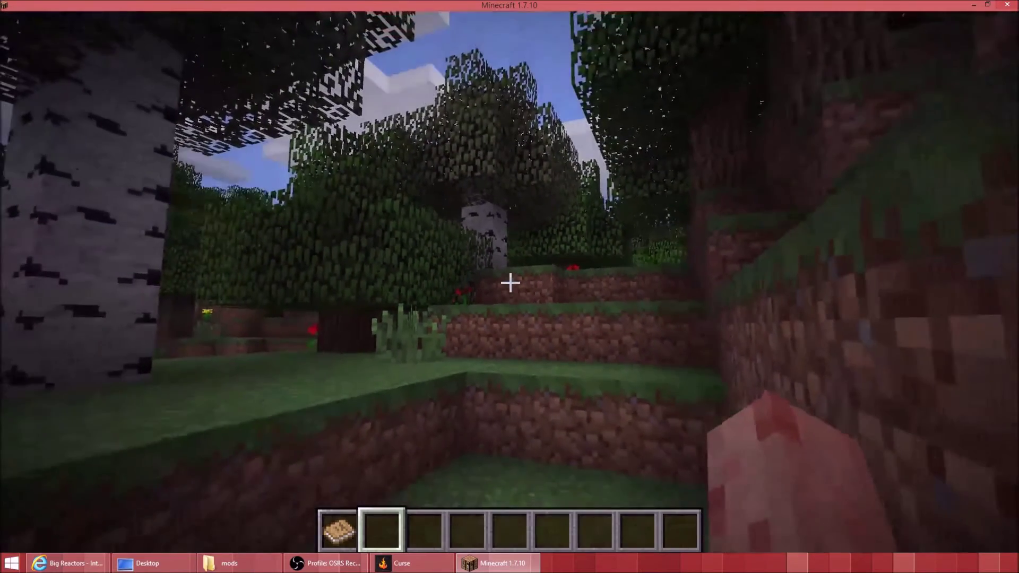
pyautogui.write('e')
pyautogui.write('reac')
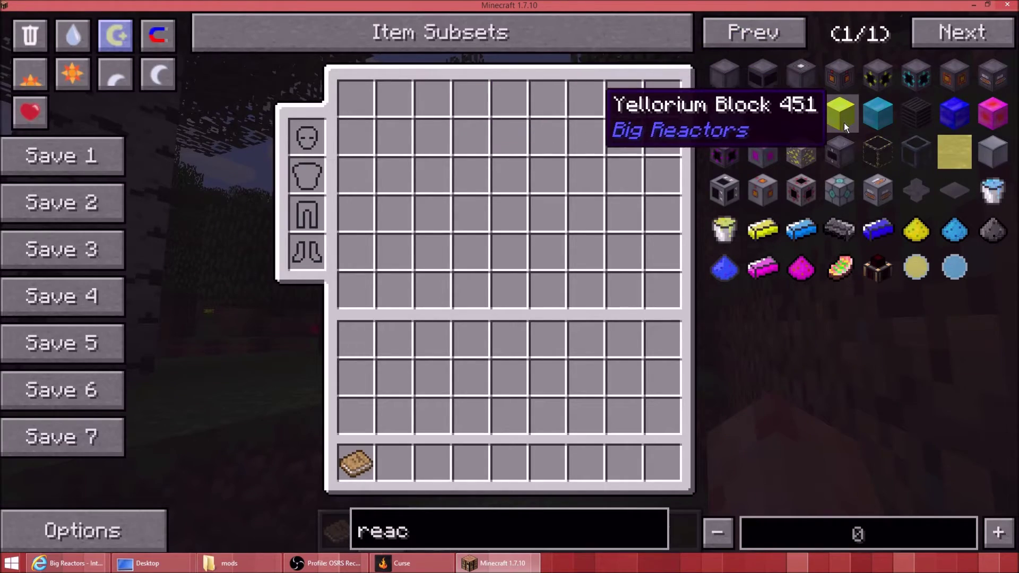
# Step: Leave the item search, save the creative world and exit the game back to the mods folder
pyautogui.press('Escape')
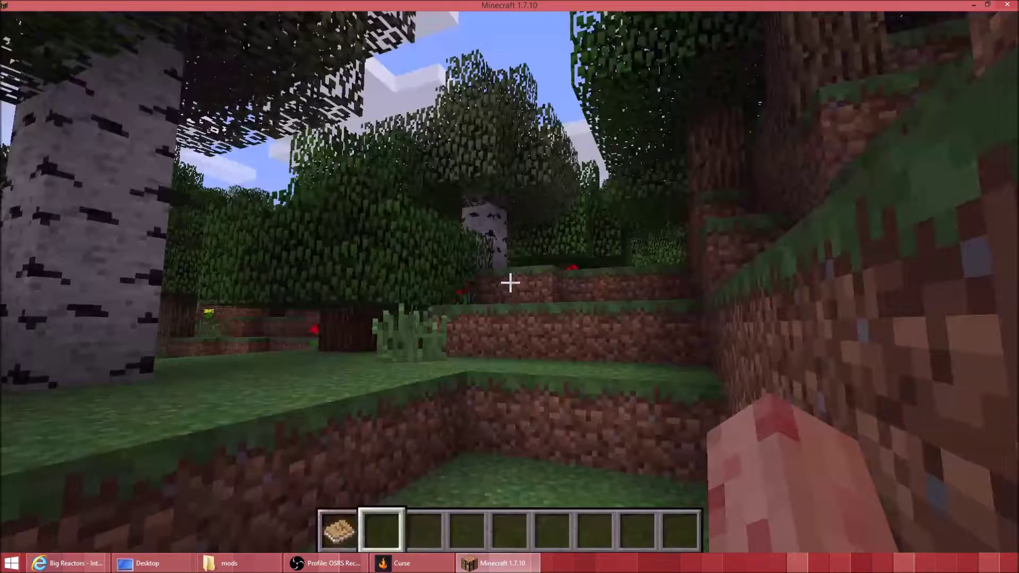
pyautogui.press('Escape')
pyautogui.click(509, 386)
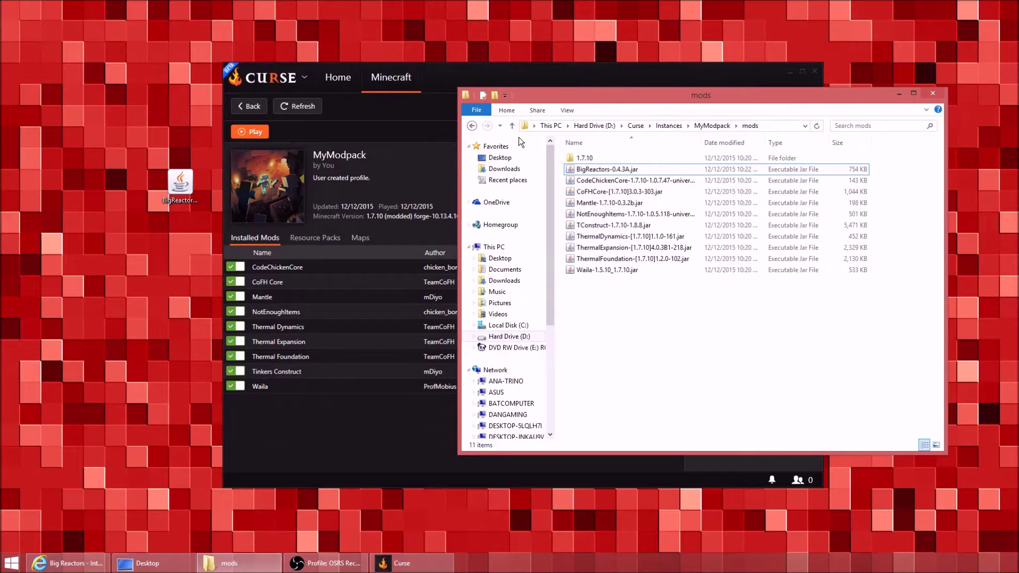
# Step: Search the mod catalogue for "hard", install Hardcore Questing Mode, and return to the MyModpack profile page
pyautogui.click(363, 104)
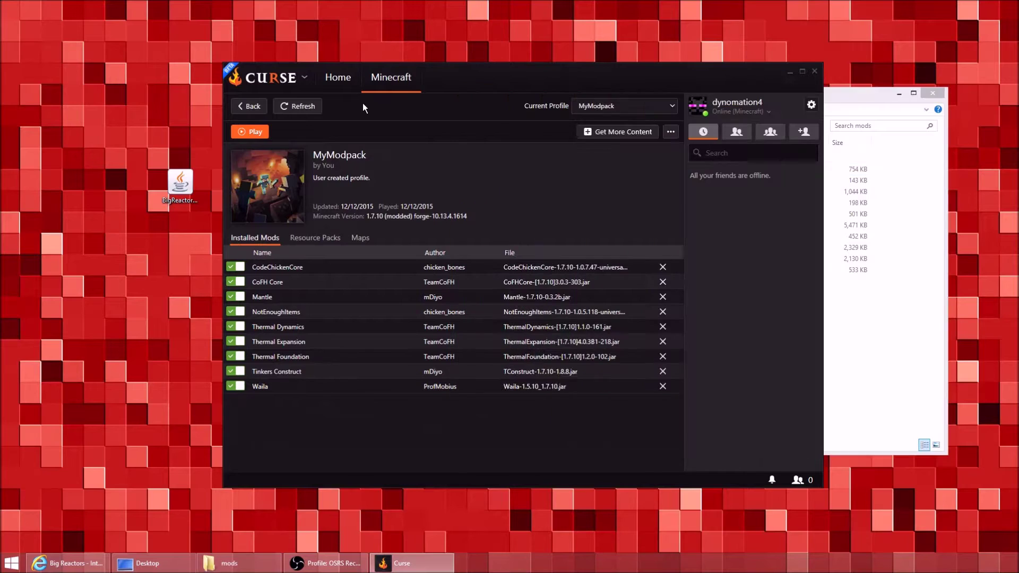
pyautogui.click(599, 131)
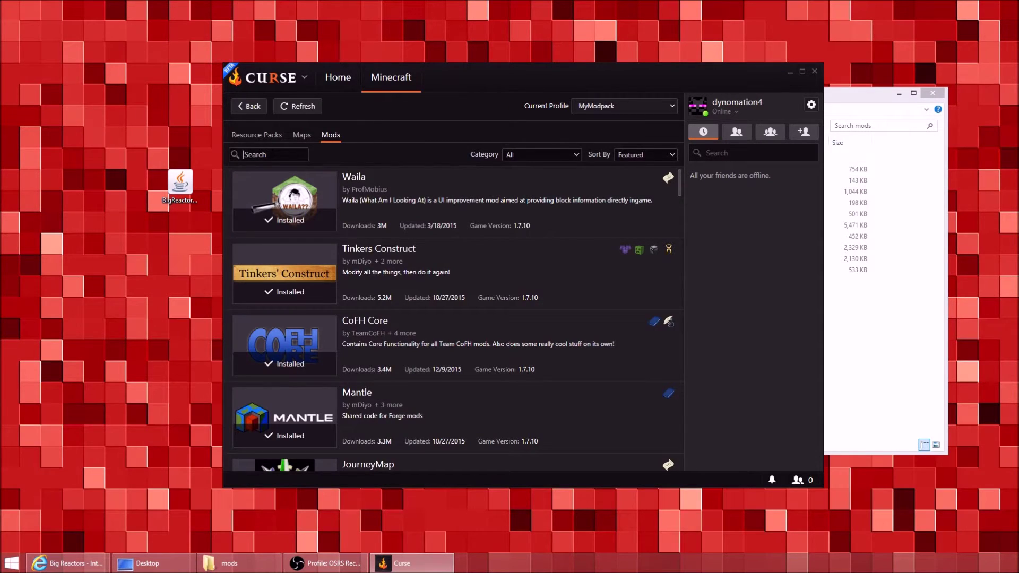
pyautogui.write('hard')
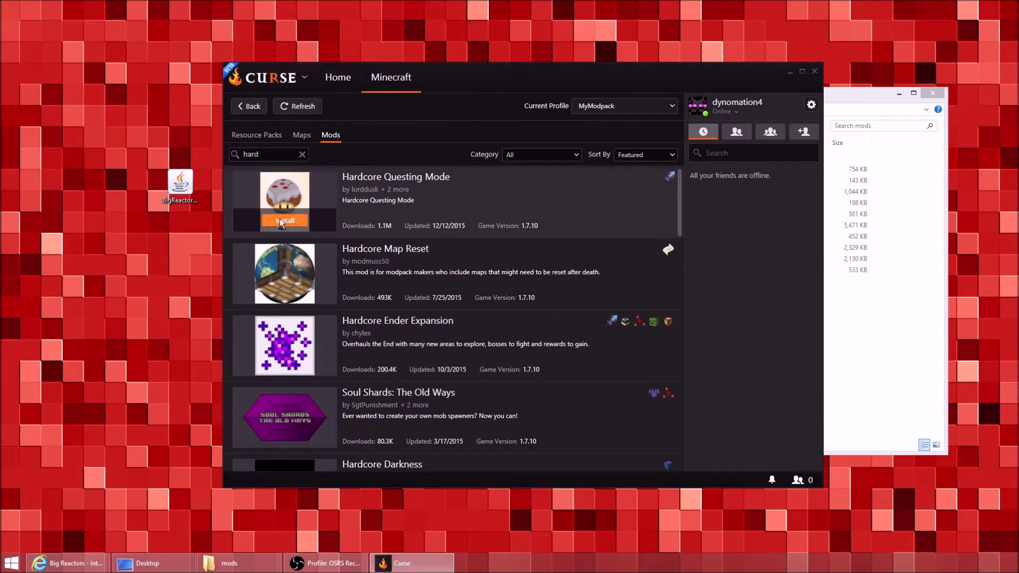
pyautogui.click(283, 221)
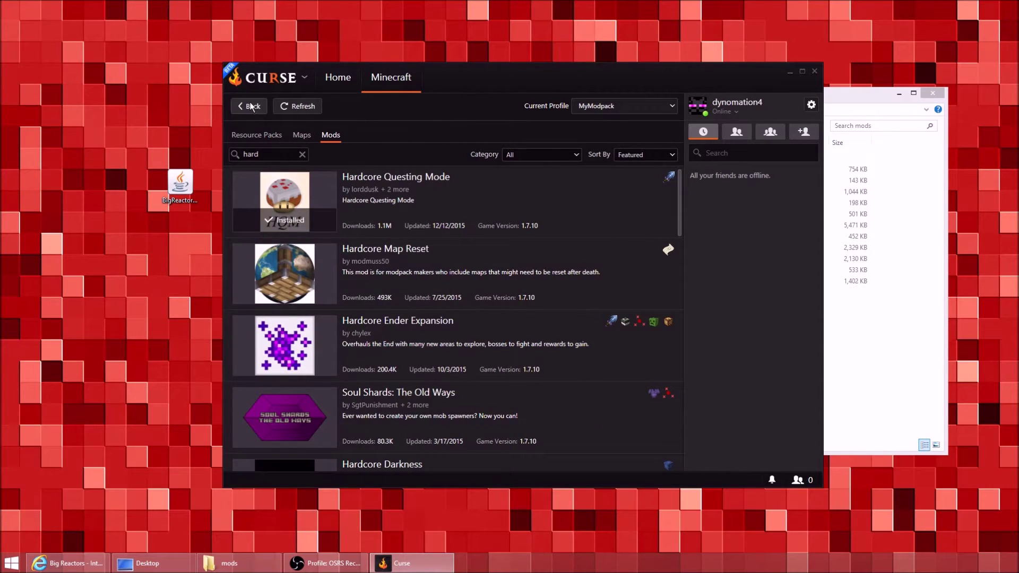
pyautogui.click(252, 106)
# Step: Arrange the mods folder and Curse windows side by side, then run the MyModpack profile once and close the game
pyautogui.click(829, 336)
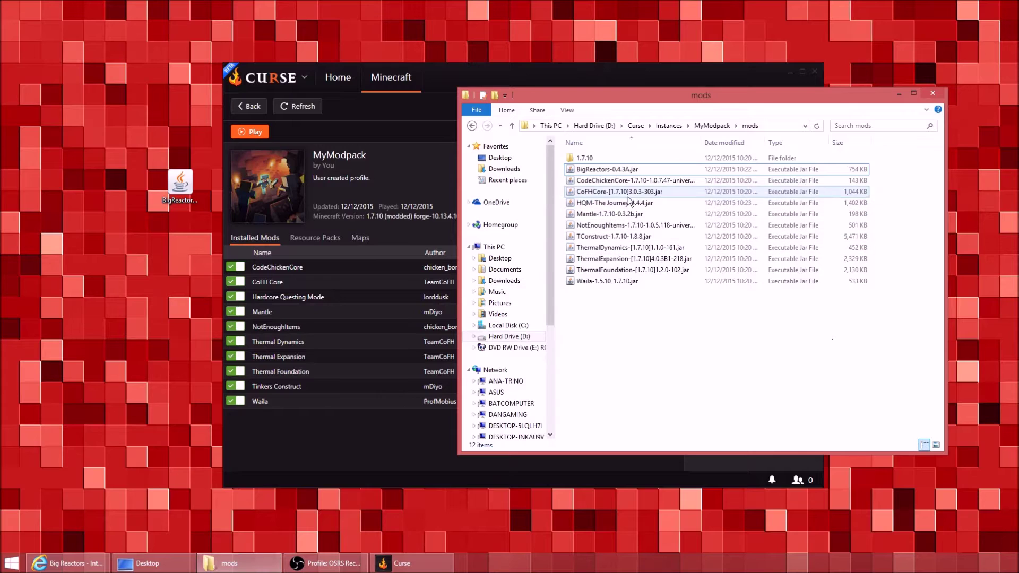
pyautogui.moveTo(773, 88); pyautogui.dragTo(823, 19)
pyautogui.moveTo(498, 82); pyautogui.dragTo(366, 98)
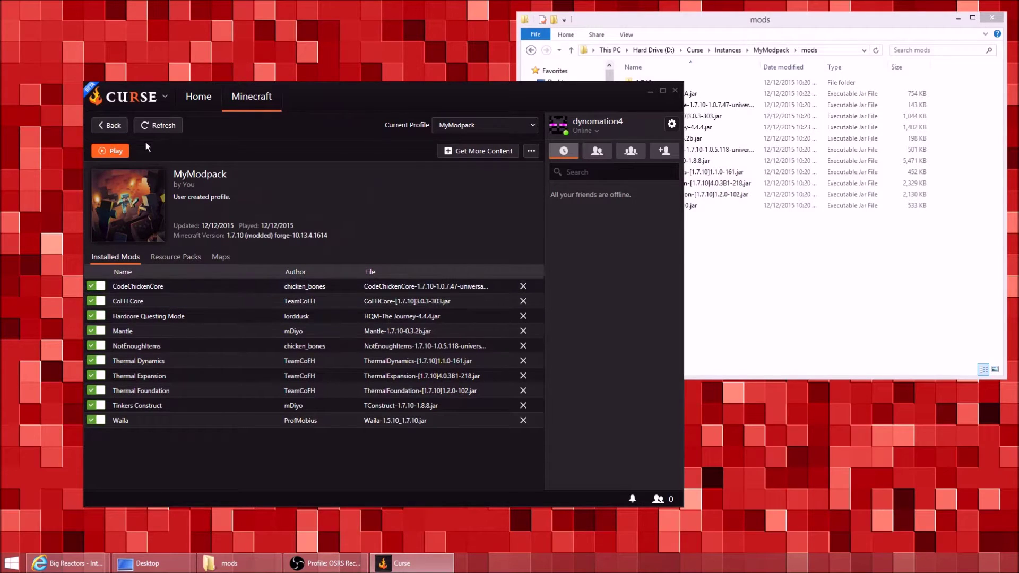
pyautogui.click(101, 150)
pyautogui.click(782, 341)
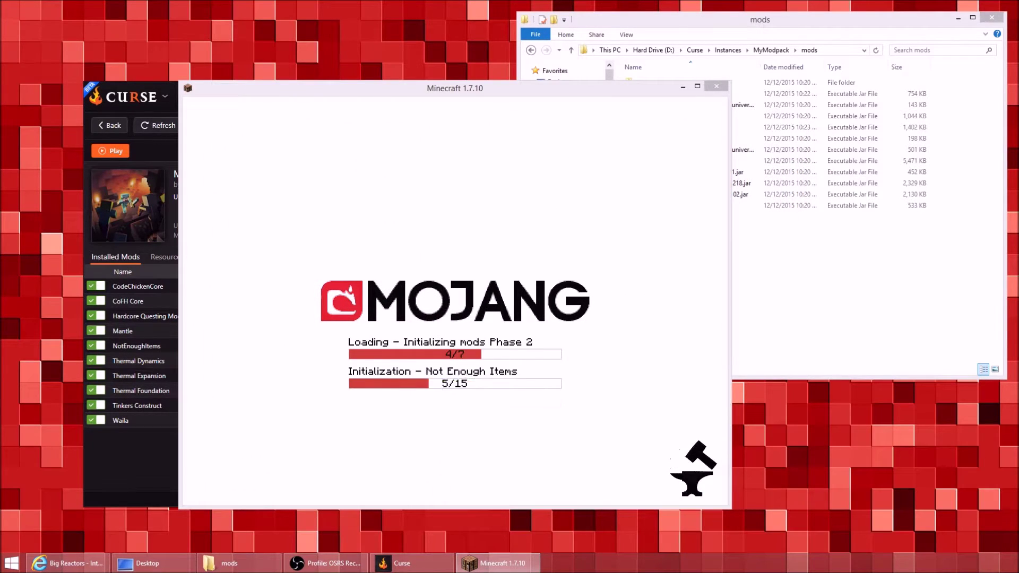
pyautogui.click(438, 95)
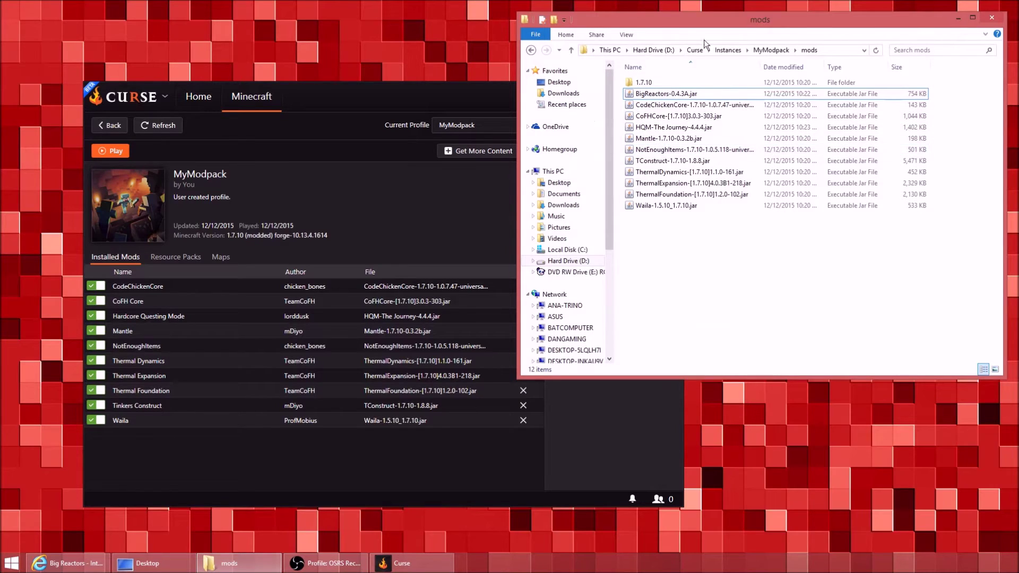
# Step: Open editmode.cfg from the profile's config/hqm folder, enable the UseEditor option, and close the file
pyautogui.click(774, 48)
pyautogui.doubleClick(670, 96)
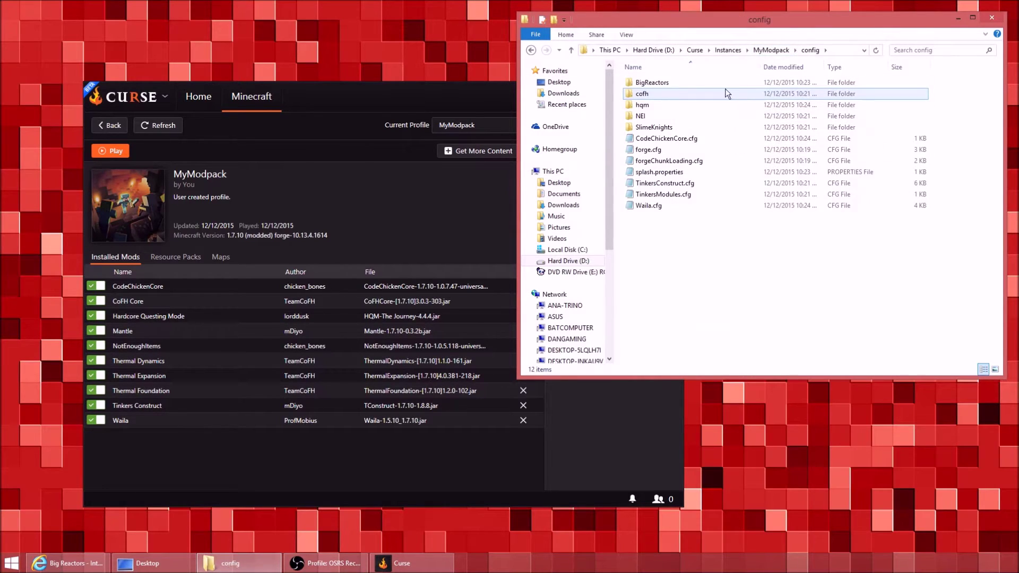
pyautogui.doubleClick(670, 105)
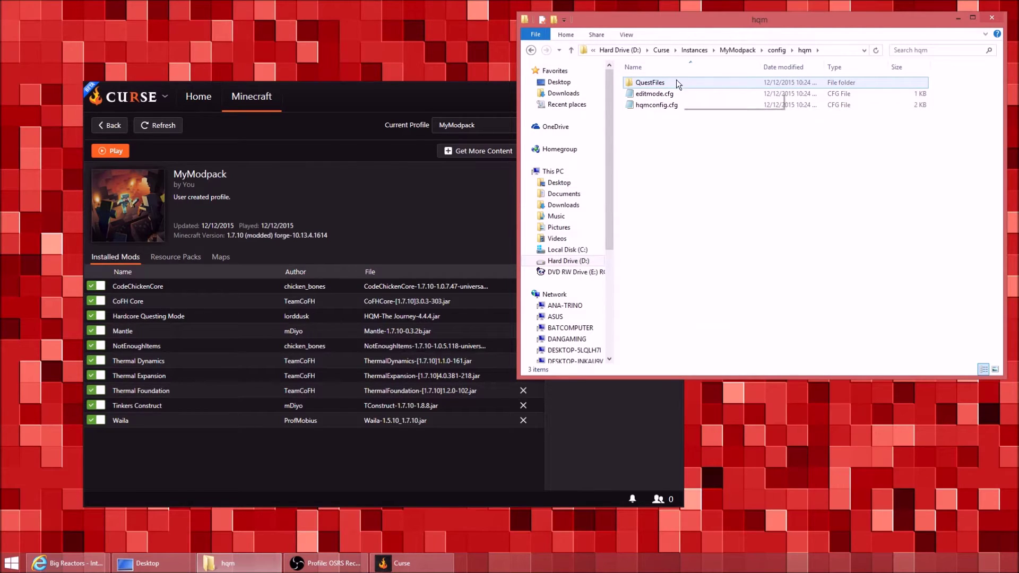
pyautogui.doubleClick(664, 98)
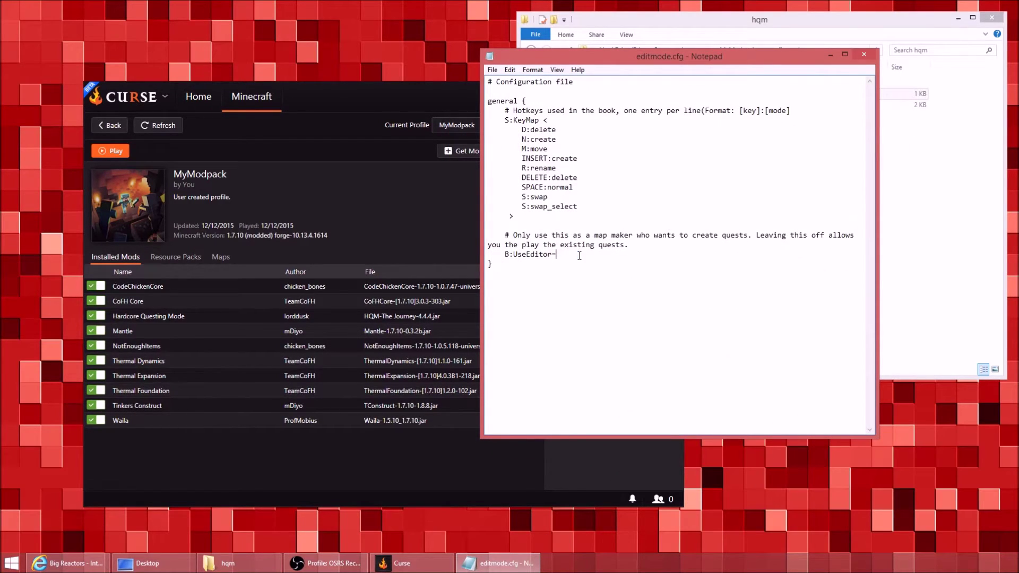
pyautogui.click(863, 54)
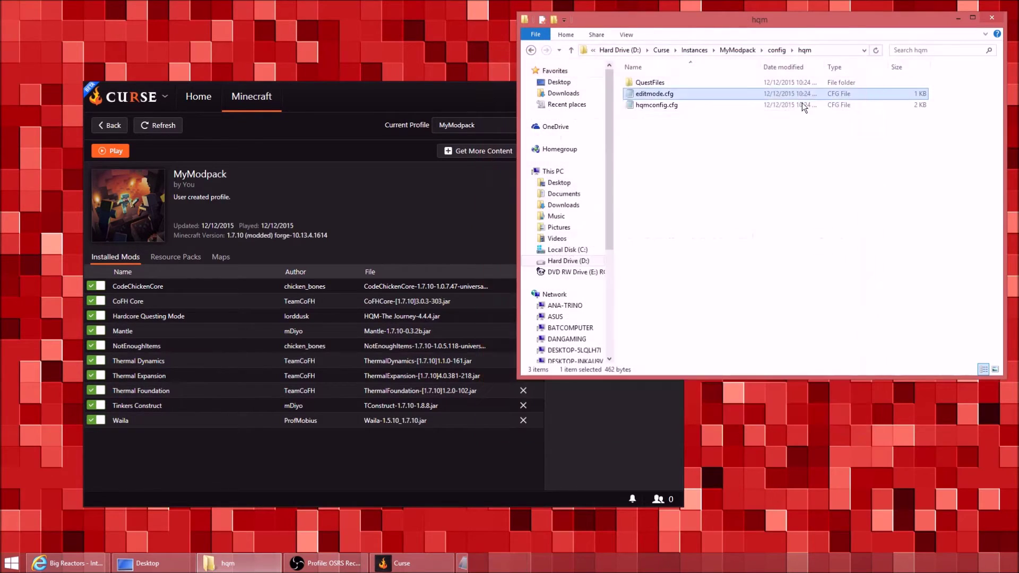
# Step: Relaunch the MyModpack profile from Curse and change the GUI scale in the game's video settings
pyautogui.click(402, 563)
pyautogui.click(101, 150)
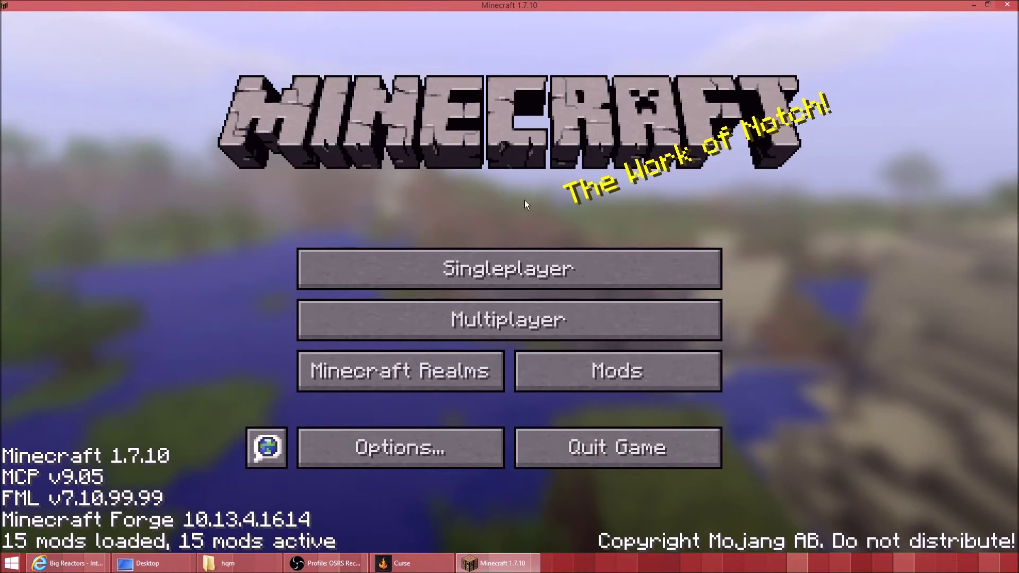
pyautogui.click(440, 431)
pyautogui.click(361, 328)
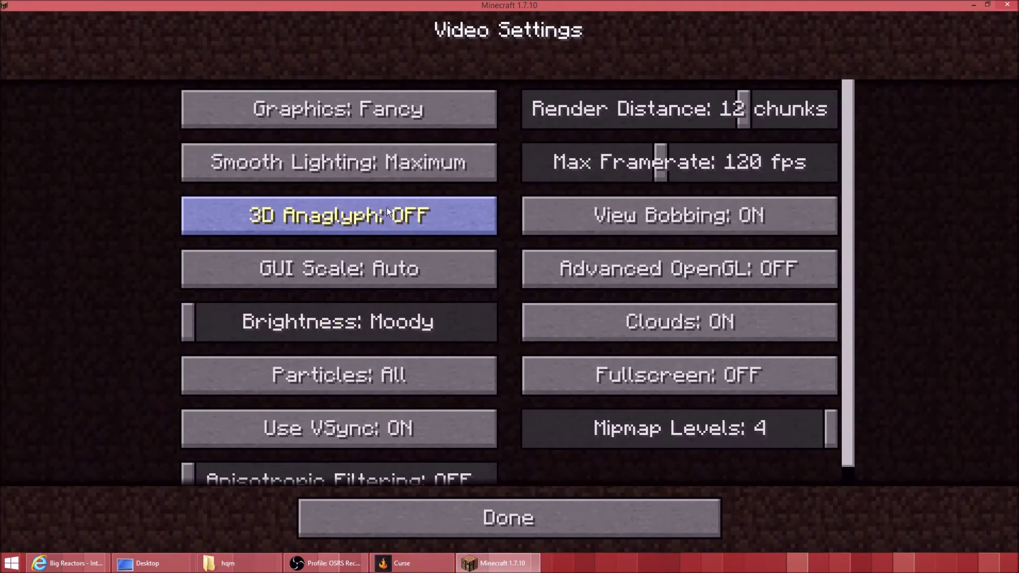
pyautogui.click(401, 272)
# Step: Load the creative world, search the item list for "quest", and take a Quest Book in hand
pyautogui.click(472, 79)
pyautogui.click(463, 131)
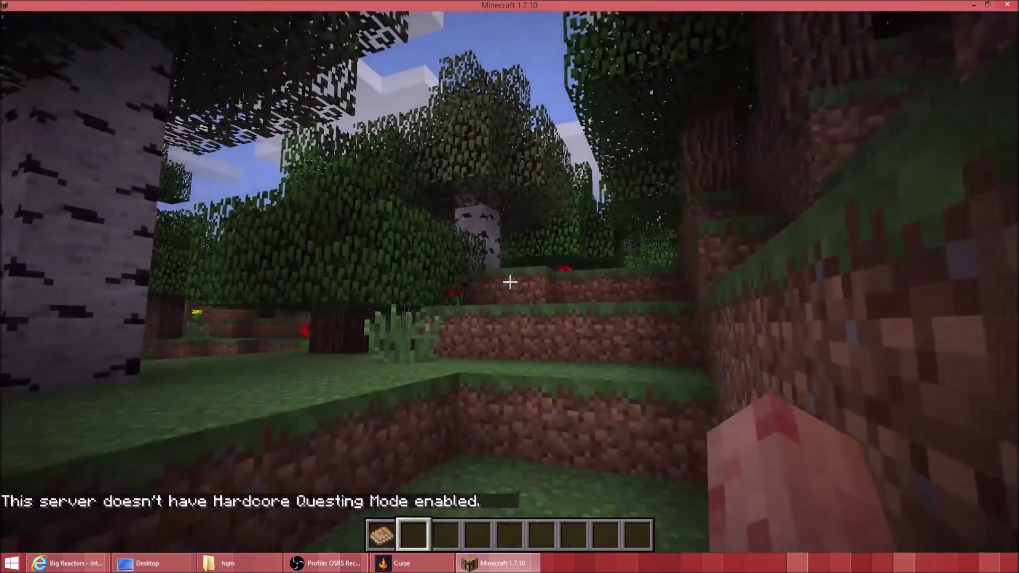
pyautogui.write('equest')
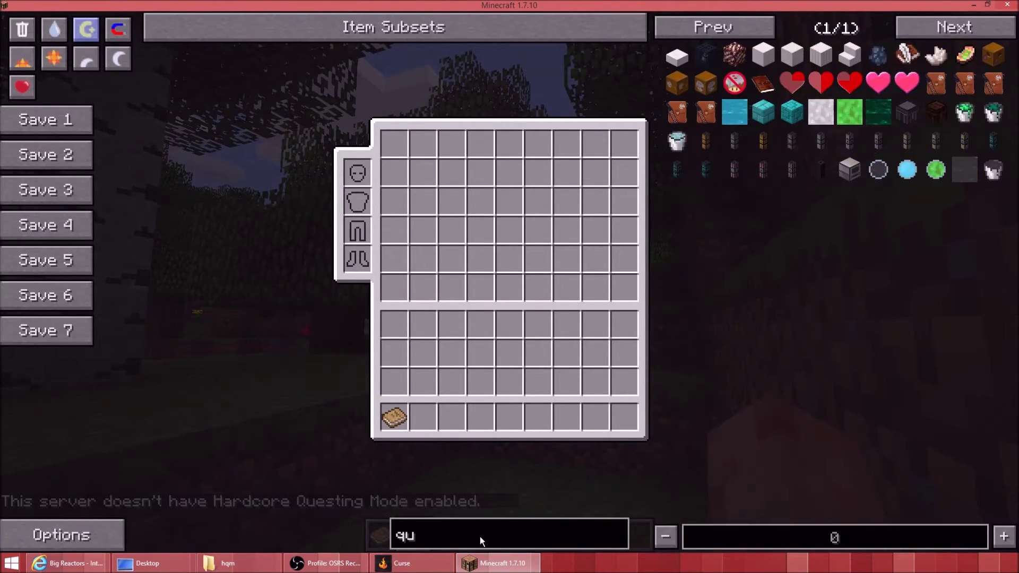
pyautogui.click(791, 54)
pyautogui.press('Escape')
pyautogui.press('2')
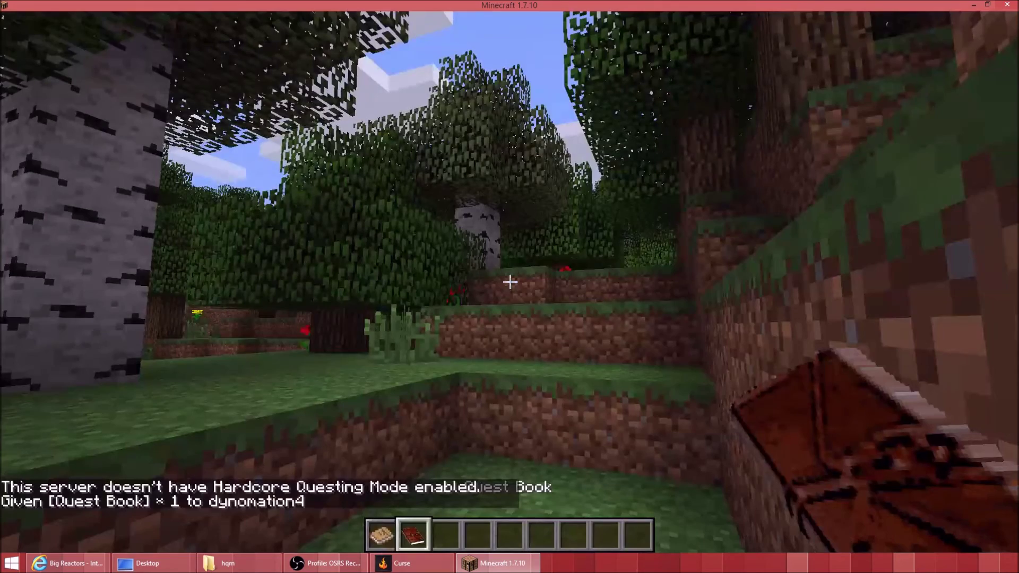
# Step: Try to open the Quest Book, and activate questing mode with the command /hqm quest
pyautogui.rightClick(509, 282)
pyautogui.press('/')
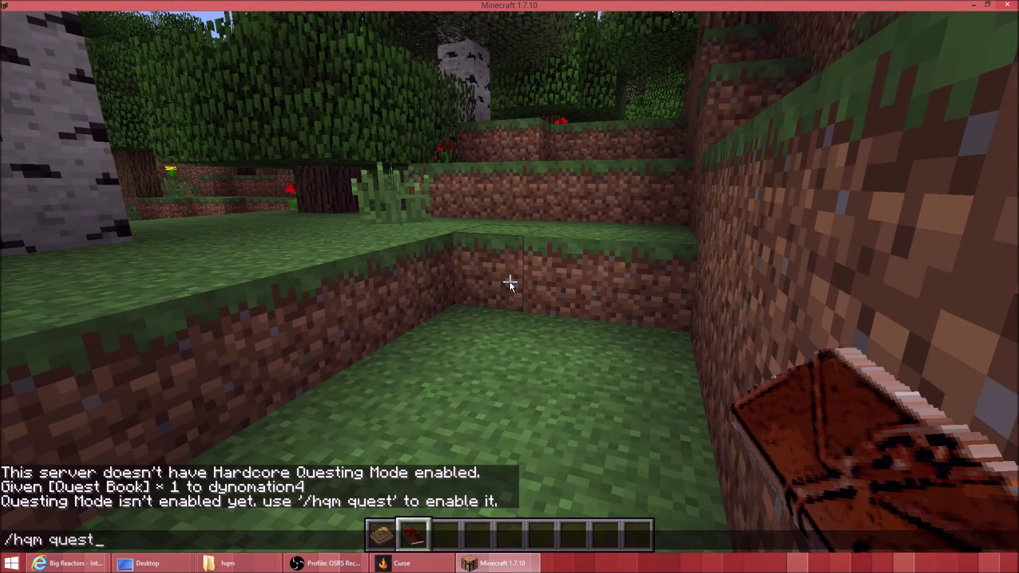
pyautogui.press('Return')
# Step: Open the Quest Book, examine its start page, overview and quest list with the editing tools, and close it
pyautogui.rightClick(509, 282)
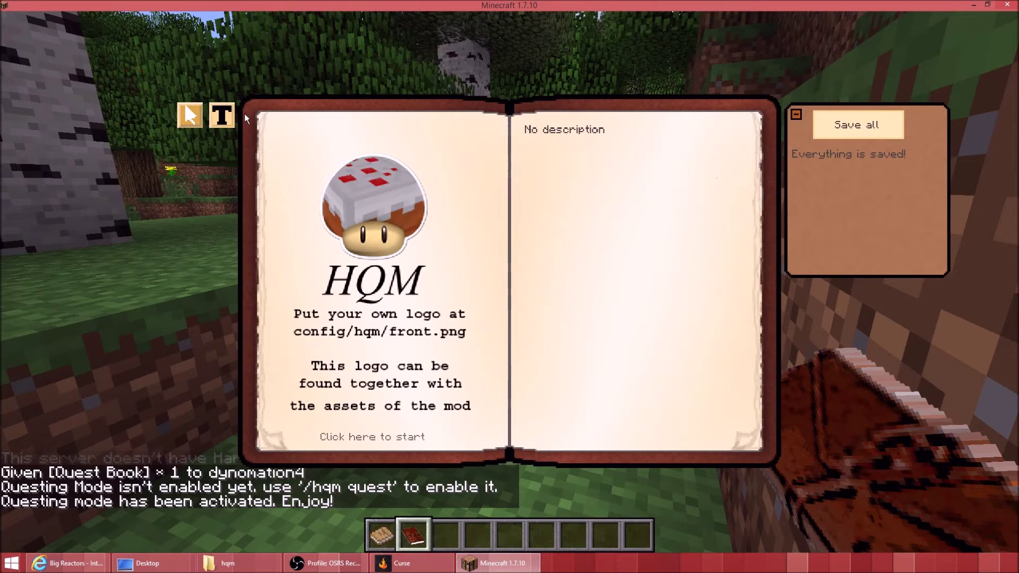
pyautogui.click(402, 436)
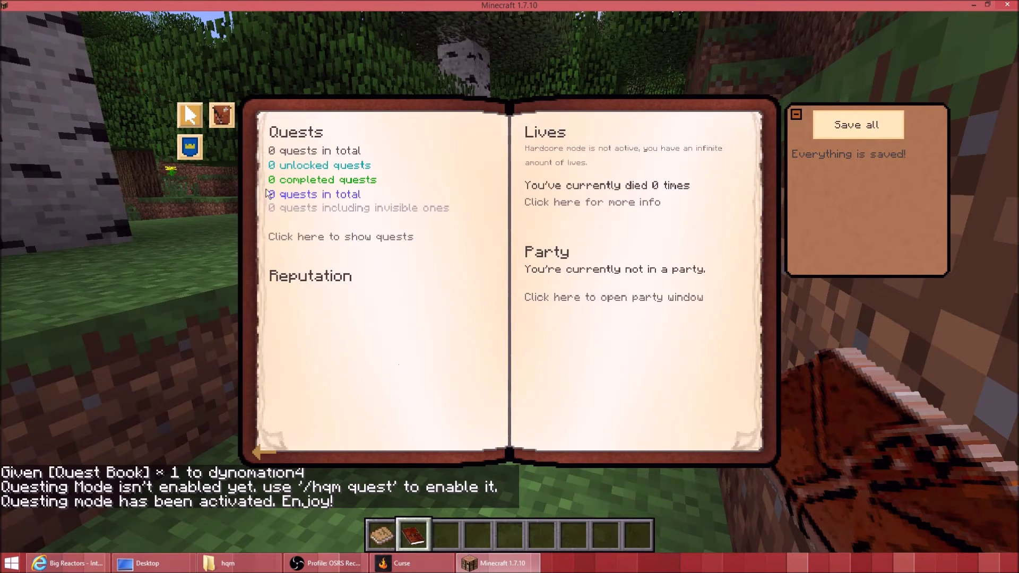
pyautogui.click(382, 237)
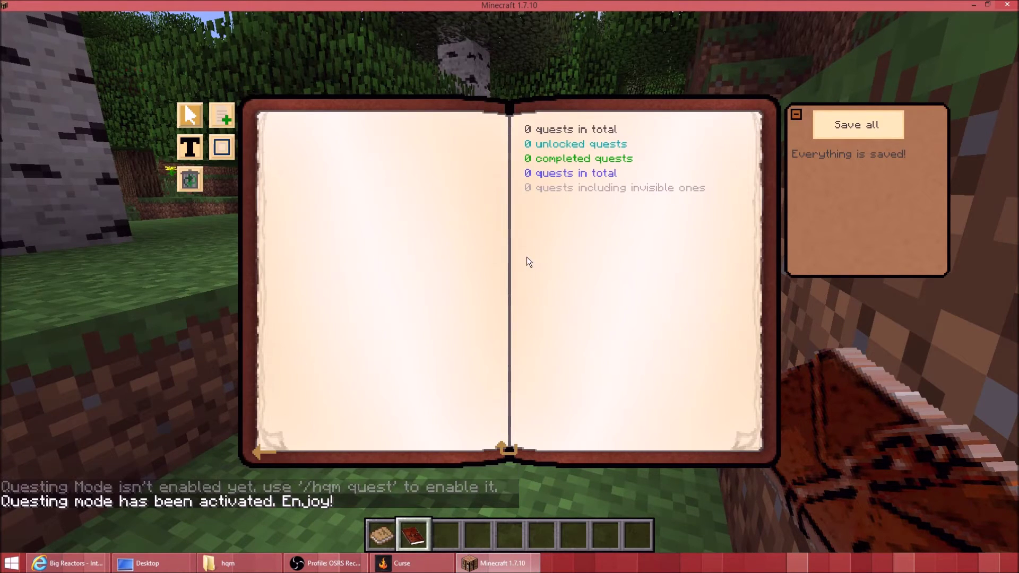
pyautogui.press('Escape')
pyautogui.scroll(-2, 510, 282)
pyautogui.press('w')
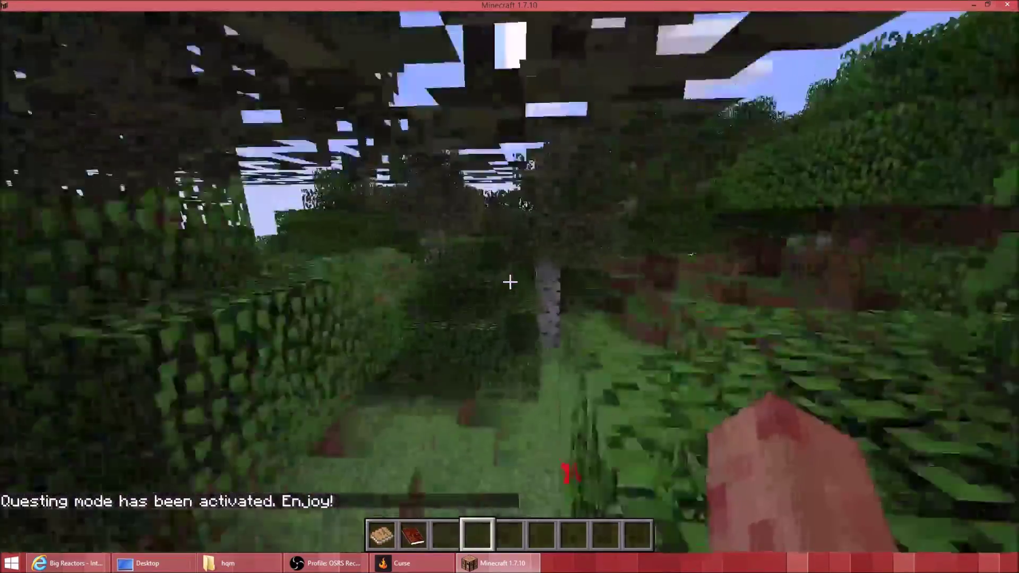
pyautogui.press('w')
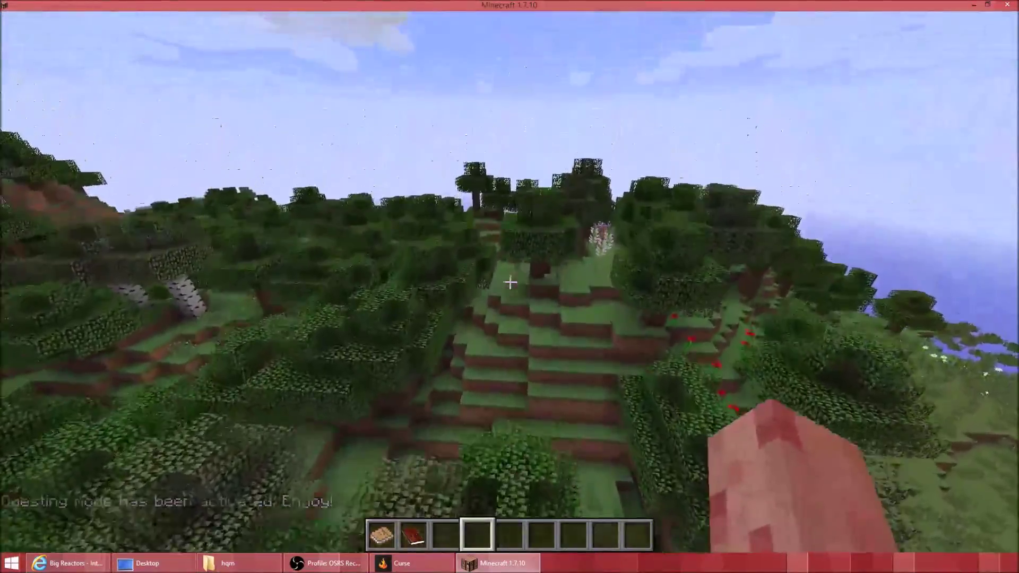
pyautogui.press('space')
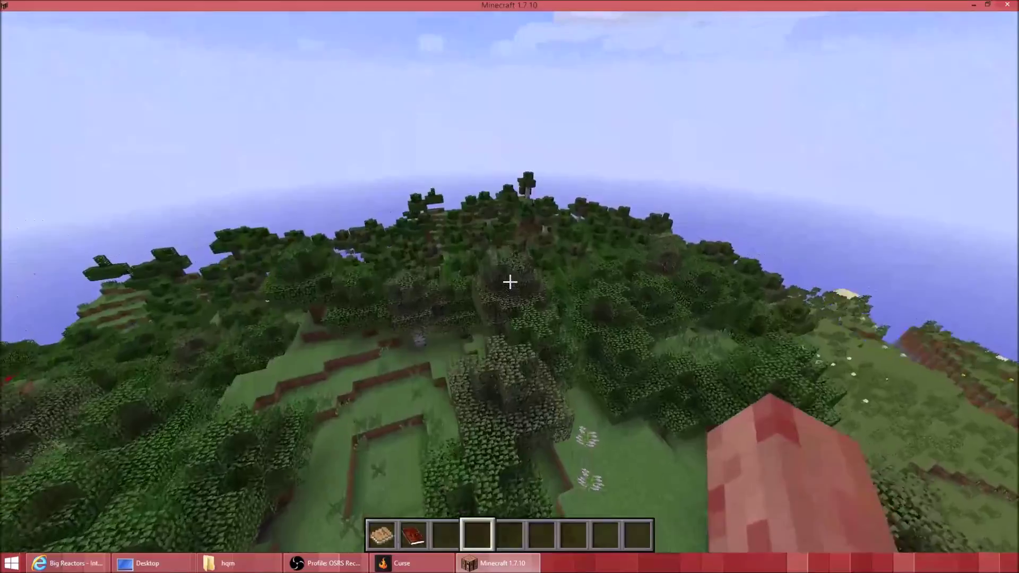
pyautogui.press('w')
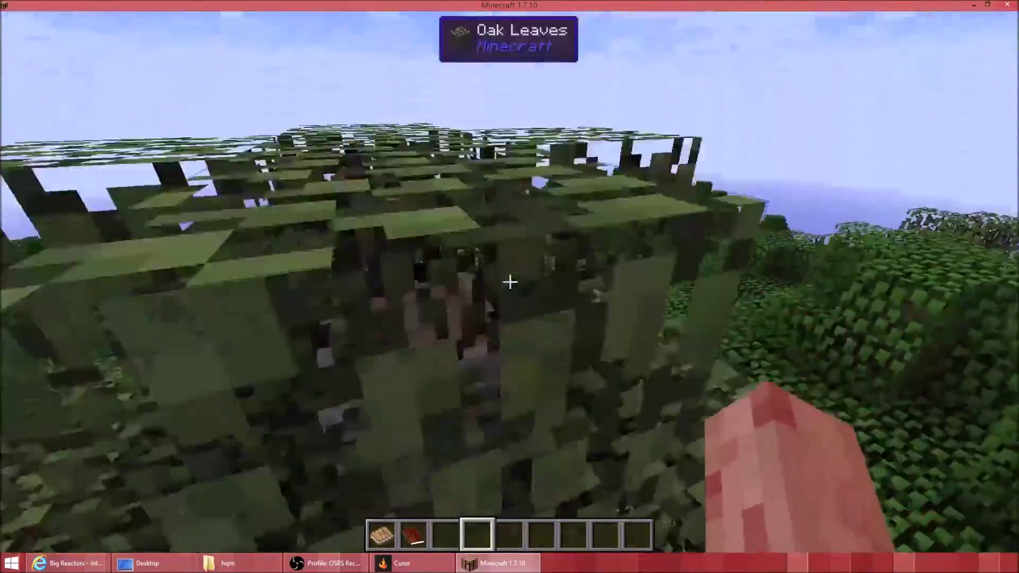
pyautogui.press('space')
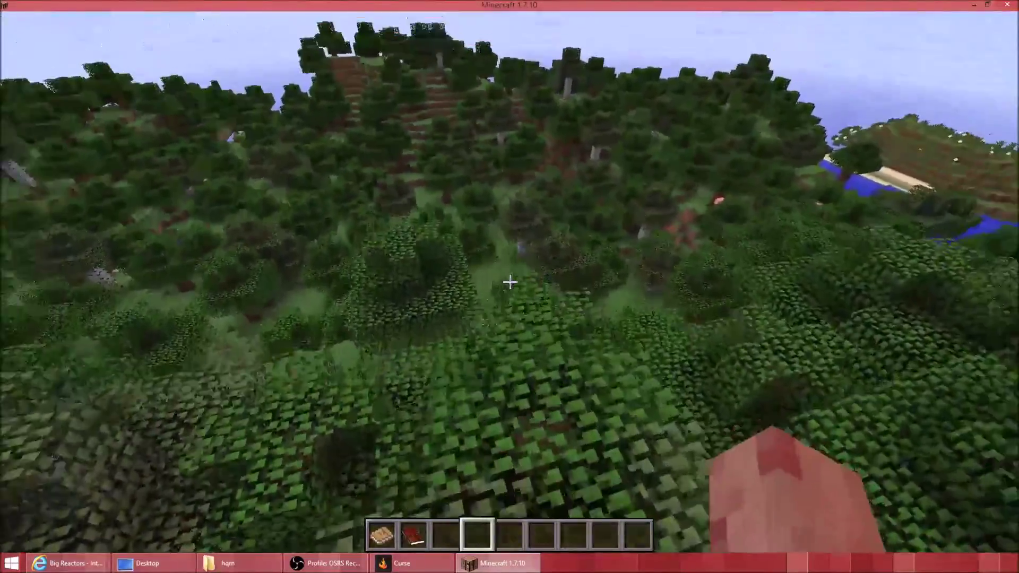
pyautogui.press('space')
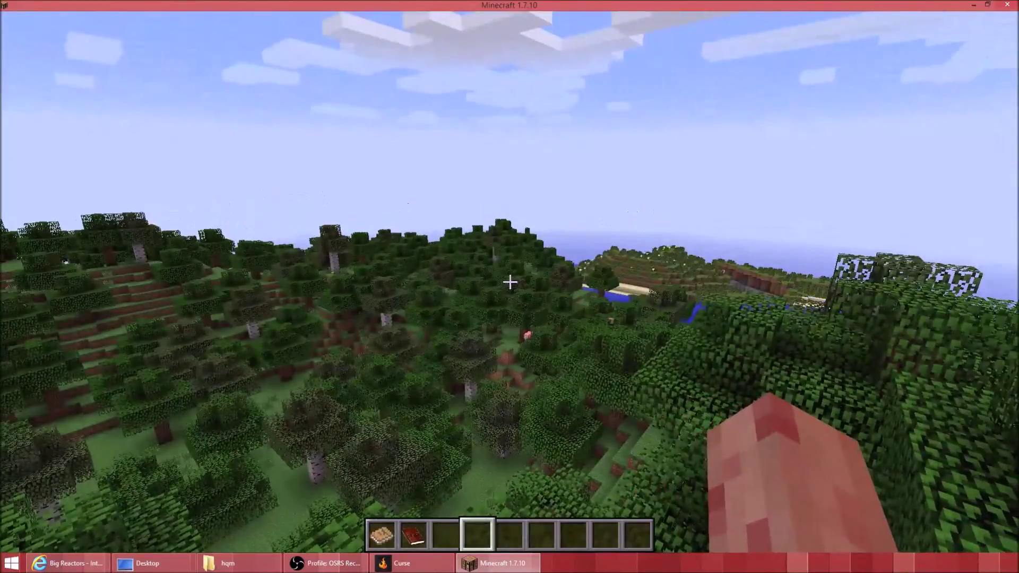
pyautogui.press('w')
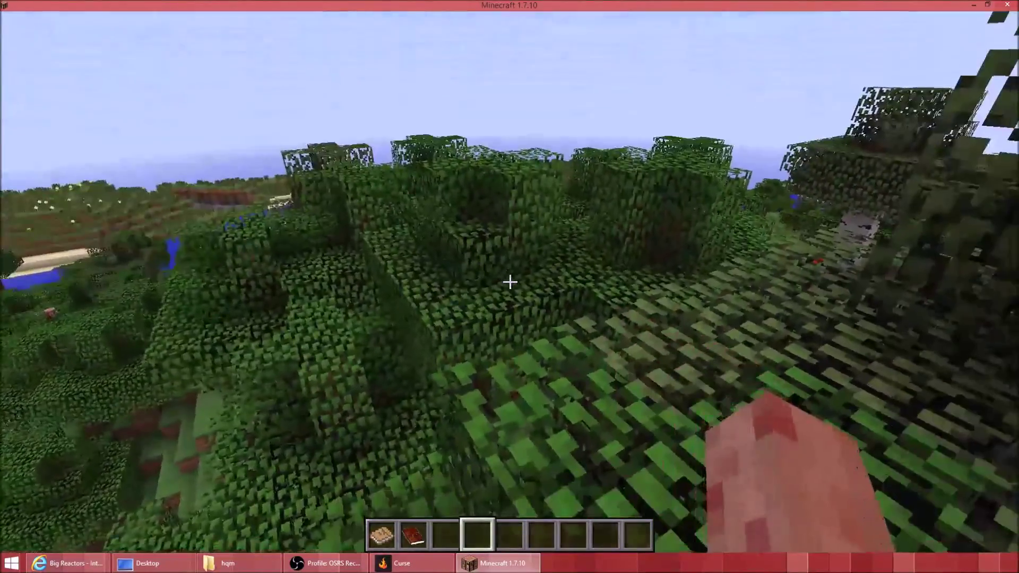
pyautogui.press('w')
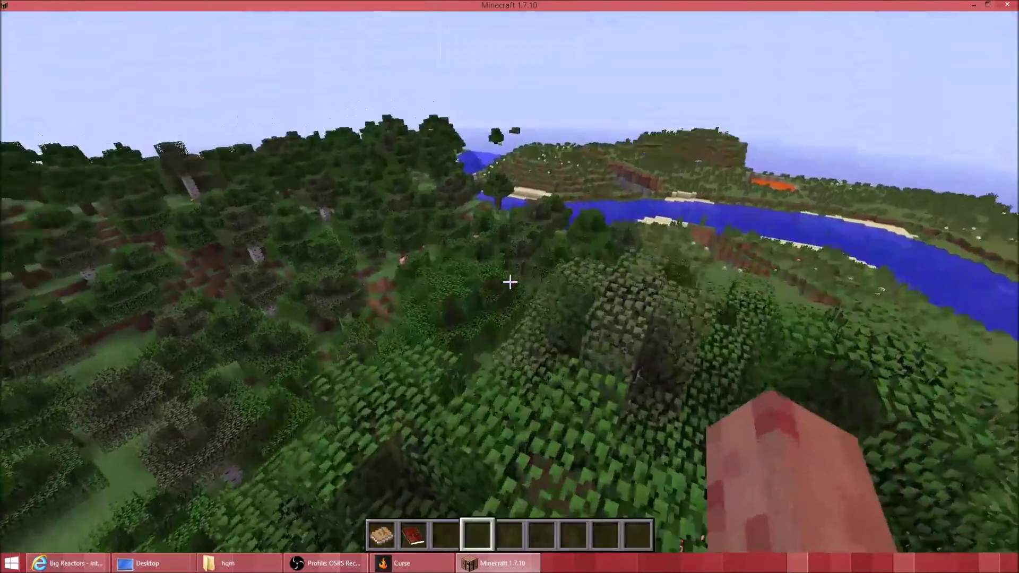
# Step: Save the creative world and quit to the title screen
pyautogui.press('Escape')
pyautogui.click(512, 332)
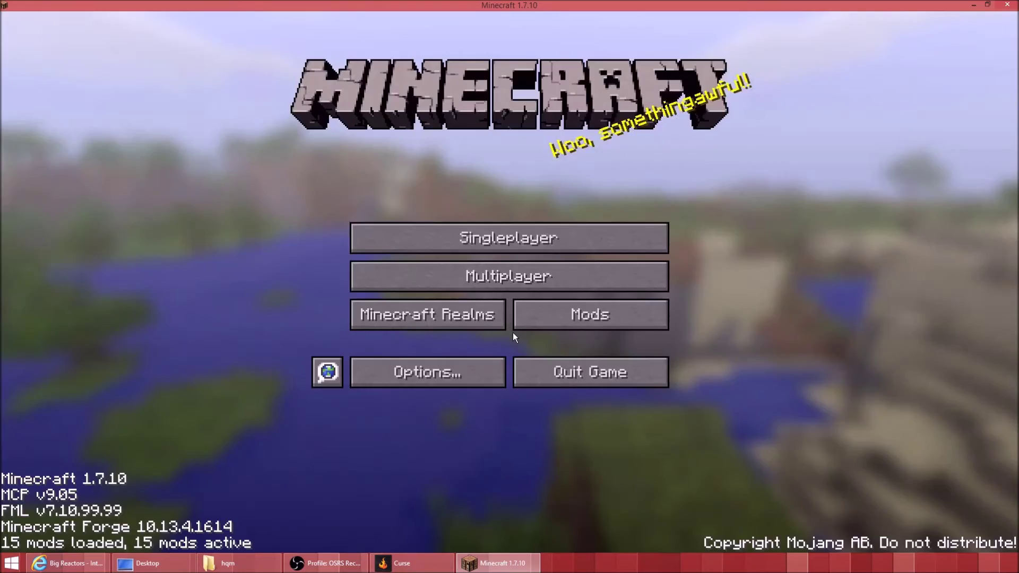
pyautogui.click(427, 373)
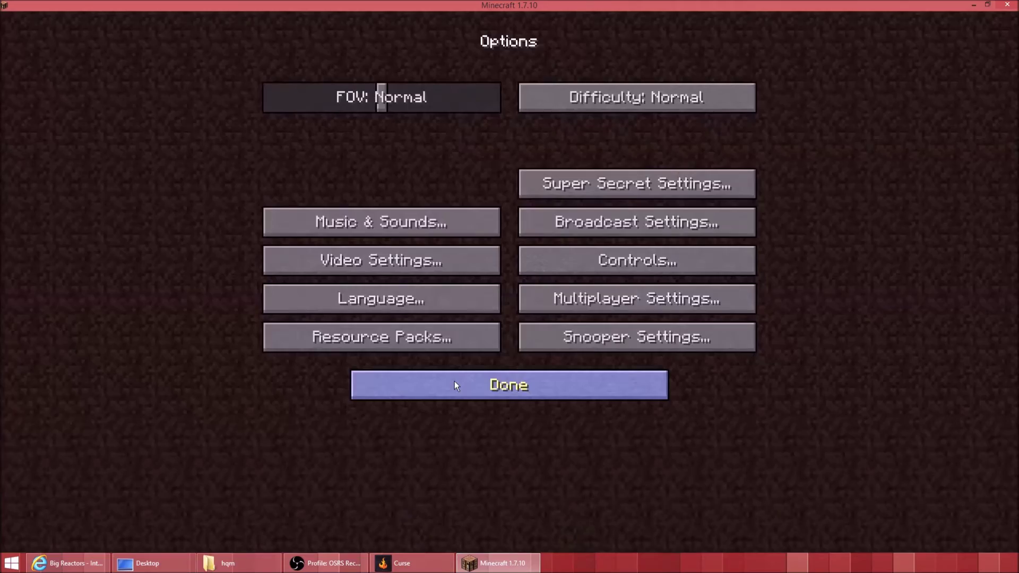
pyautogui.click(536, 391)
pyautogui.click(526, 242)
pyautogui.click(568, 470)
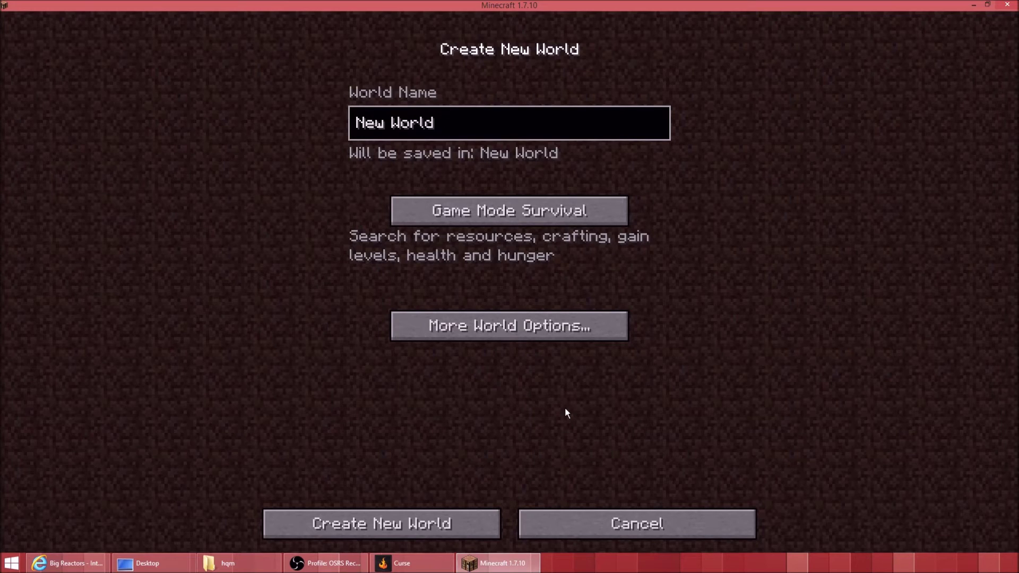
pyautogui.click(593, 528)
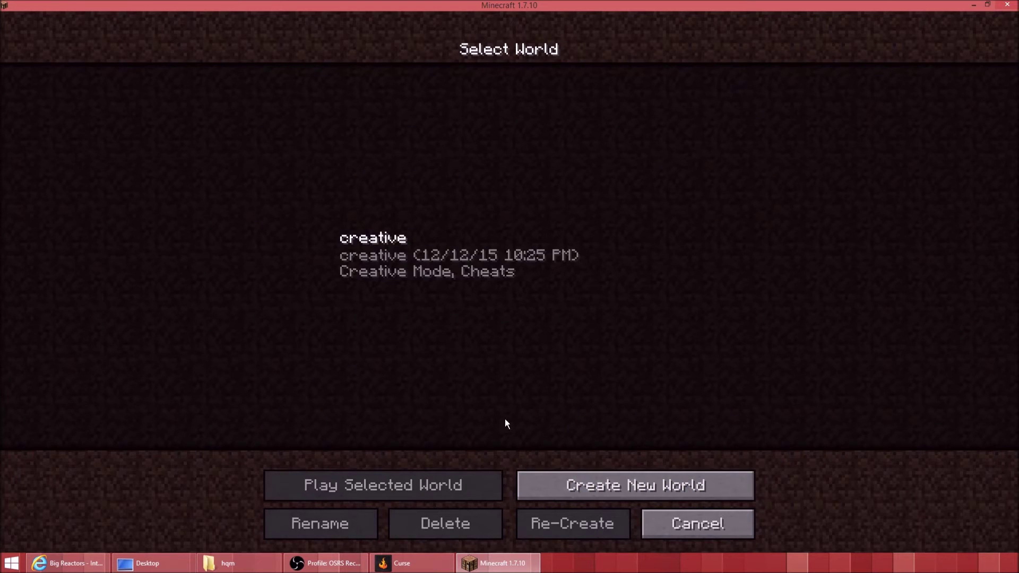
pyautogui.click(664, 529)
# Step: Switch to the hqm folder window and go up to the MyModpack profile folder
pyautogui.click(228, 563)
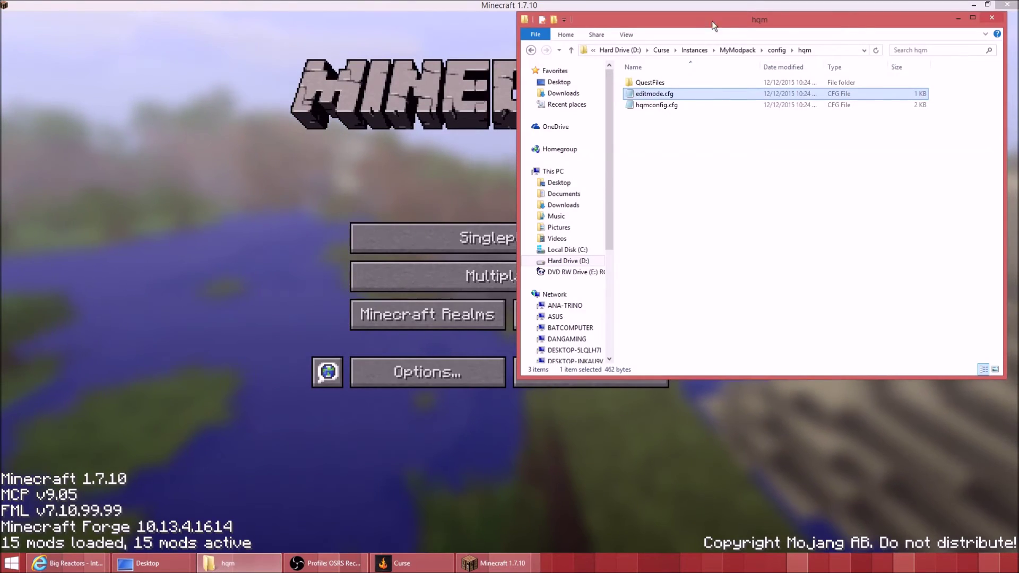
pyautogui.click(737, 50)
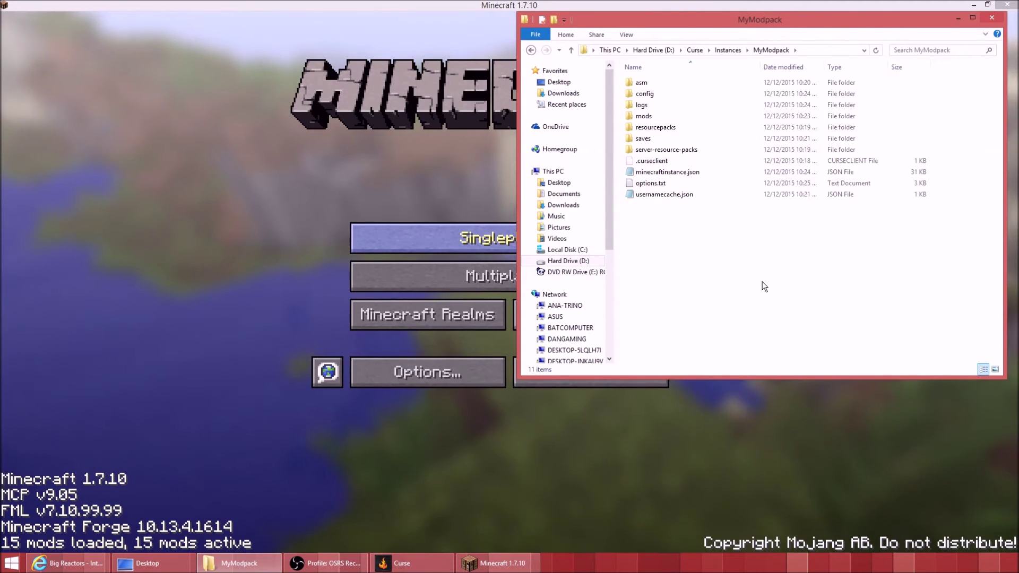
# Step: Switch to Curse, search the mods available for MyModpack for "lock" and "lockdo", and clear the search
pyautogui.click(403, 563)
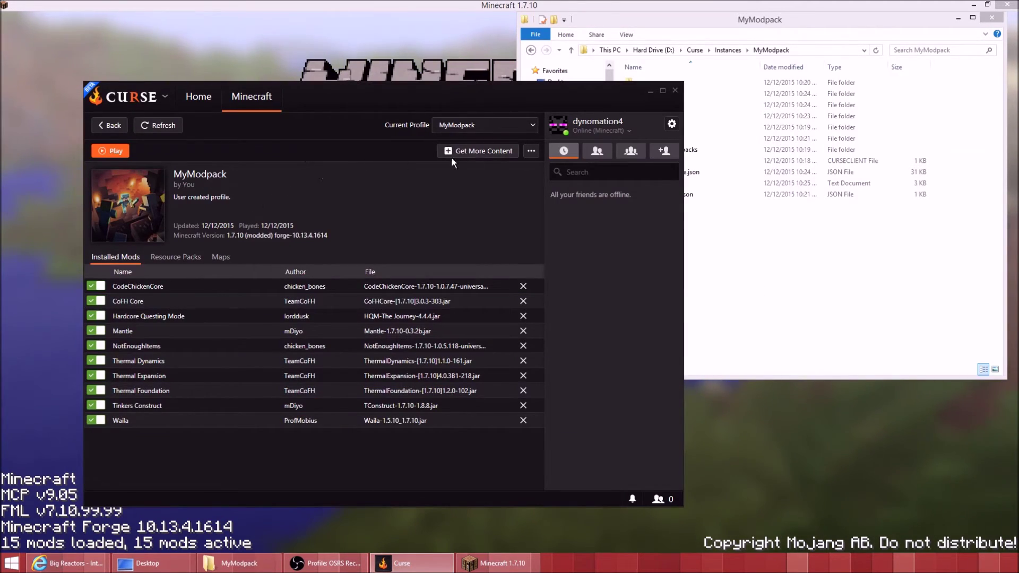
pyautogui.click(483, 151)
pyautogui.write('lo')
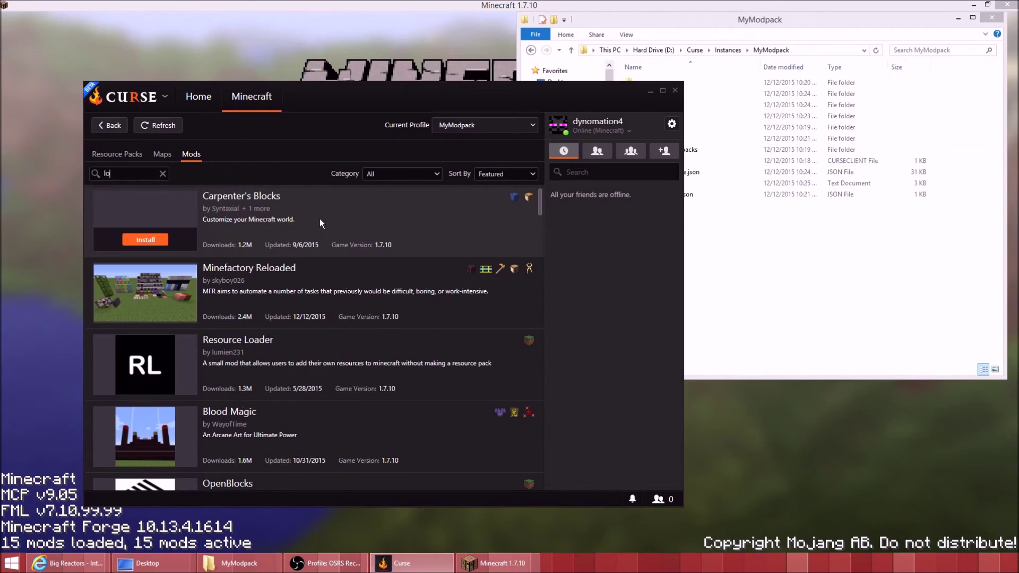
pyautogui.write('ck')
pyautogui.scroll(-6, 371, 252)
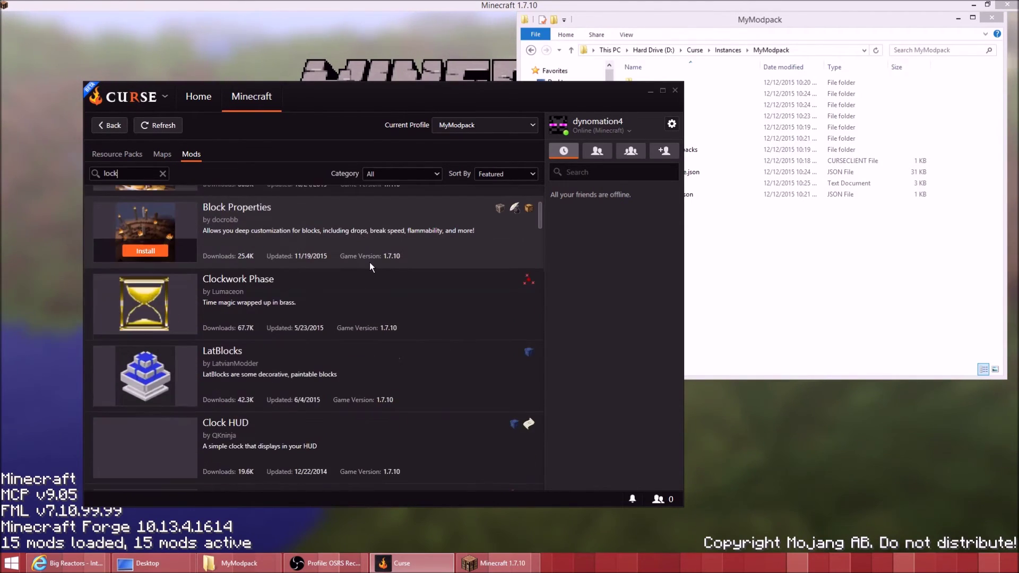
pyautogui.scroll(-7, 369, 262)
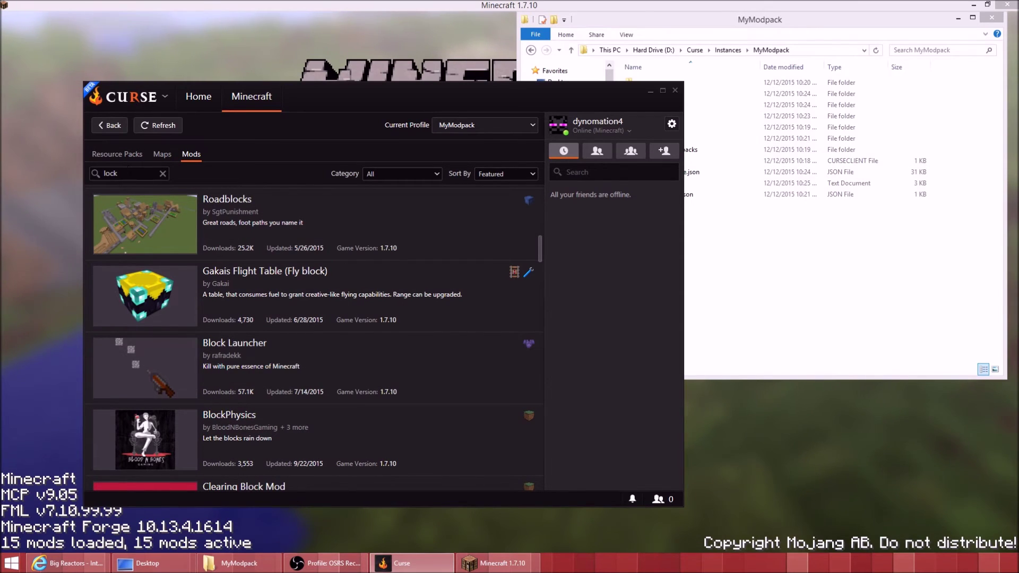
pyautogui.write('do')
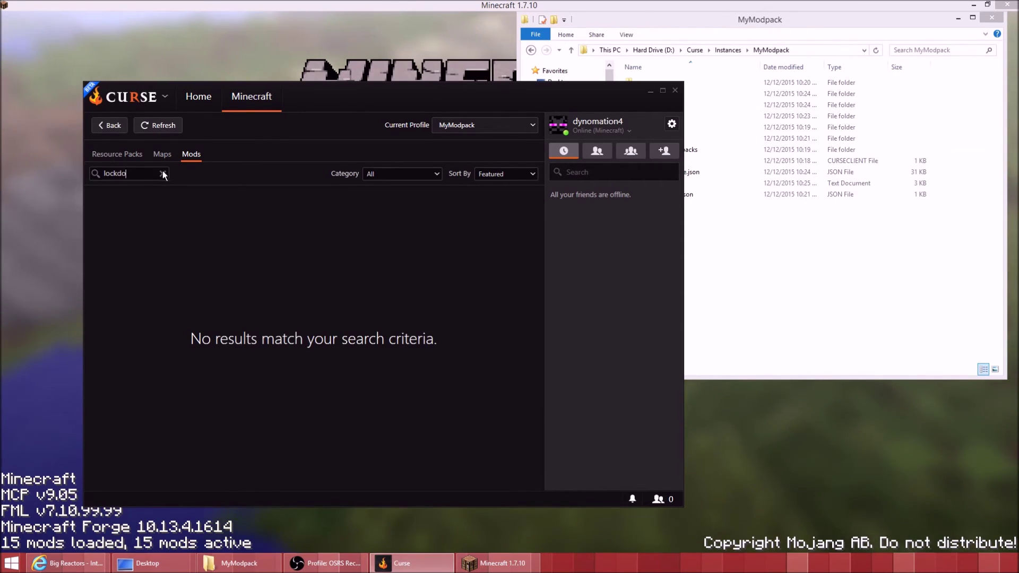
pyautogui.click(163, 174)
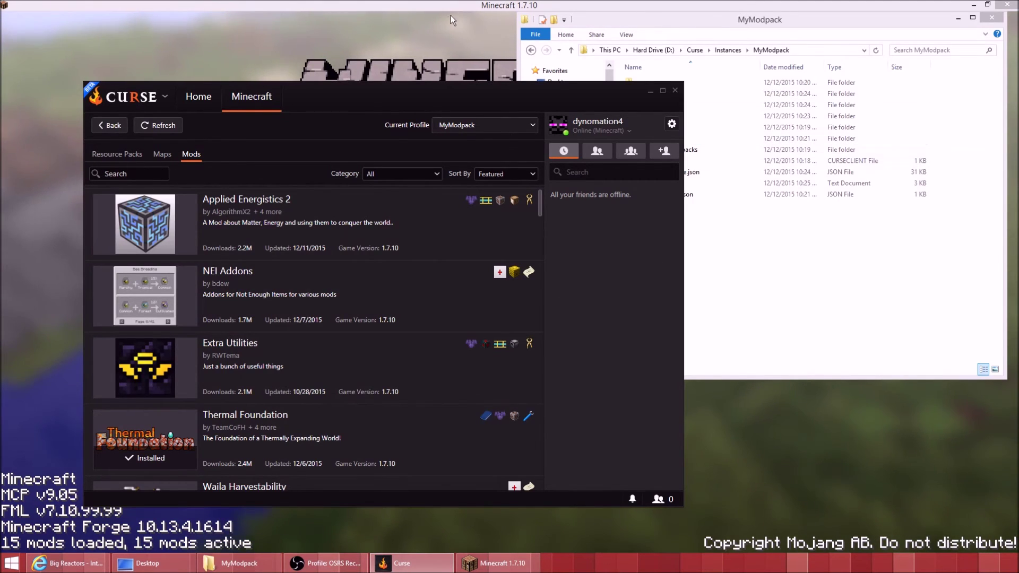
# Step: Quit Minecraft from its title screen and return to the MyModpack profile page in Curse
pyautogui.click(469, 37)
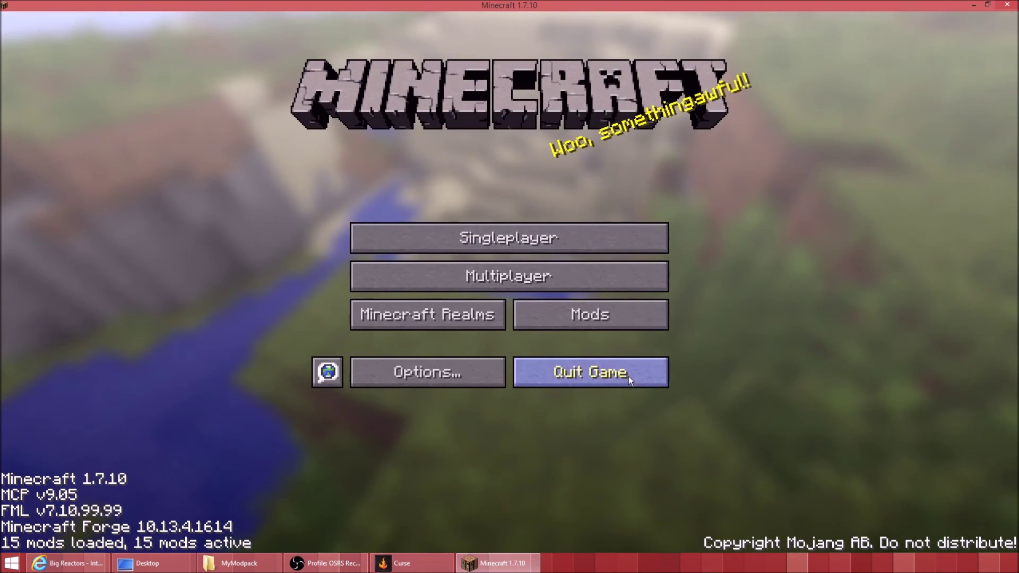
pyautogui.click(626, 373)
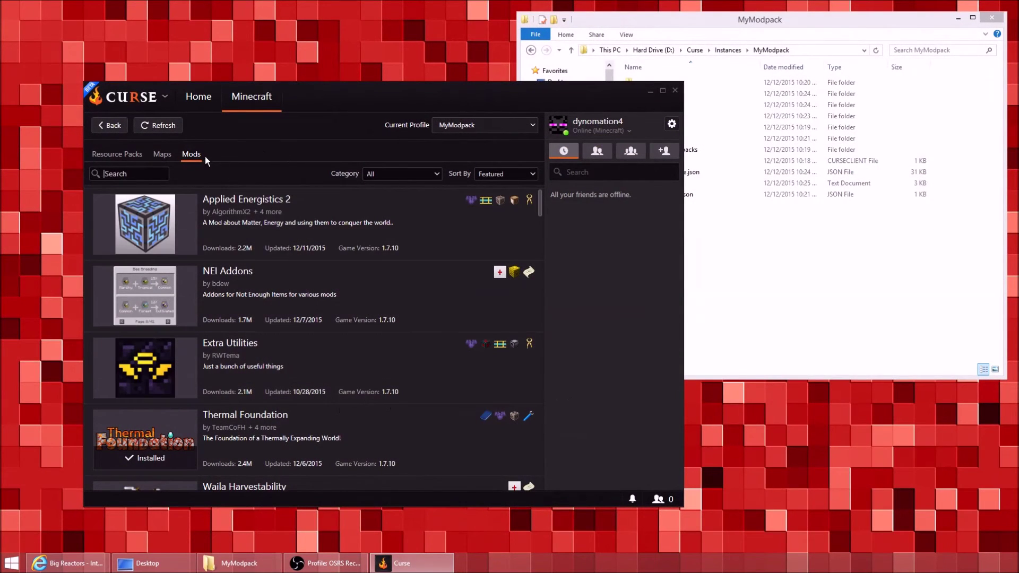
pyautogui.click(110, 127)
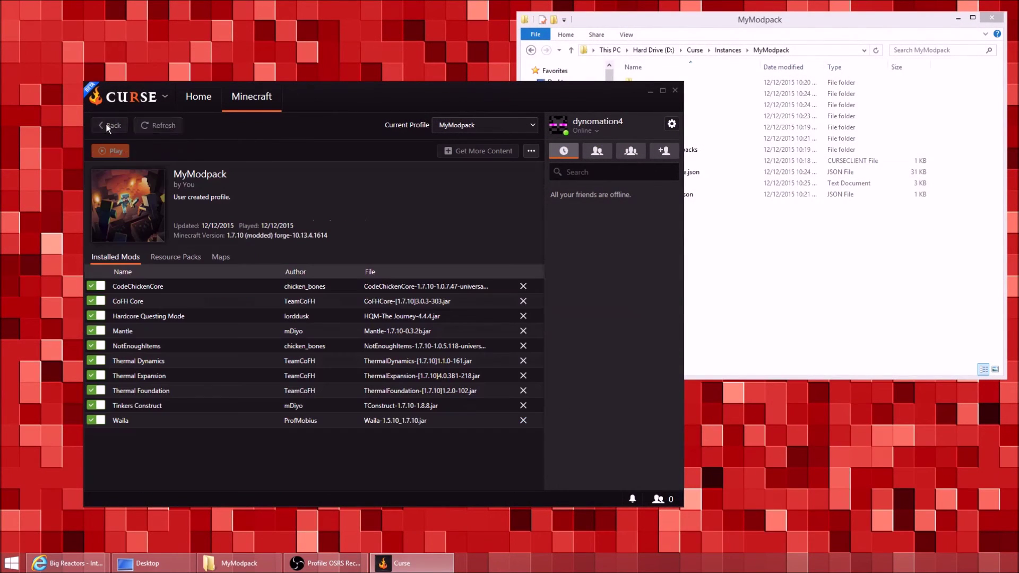
# Step: Examine the profile's resource packs and maps, and return to the list of installed mods
pyautogui.click(185, 256)
pyautogui.click(223, 259)
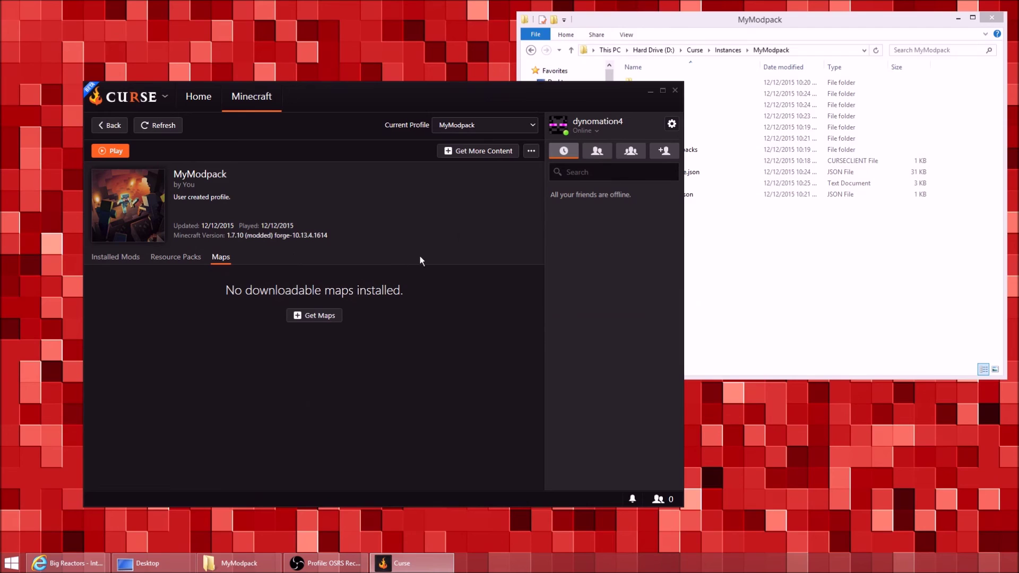
pyautogui.click(193, 256)
pyautogui.click(141, 257)
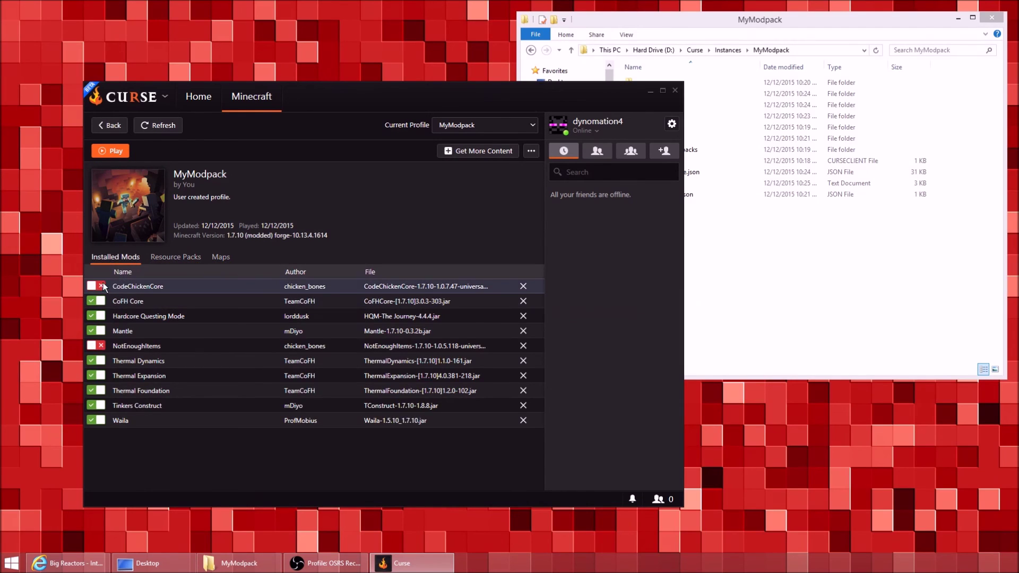
# Step: Try disabling CodeChickenCore, NotEnoughItems and the three Thermal mods in the installed mods list, and re-enable all of them
pyautogui.click(104, 319)
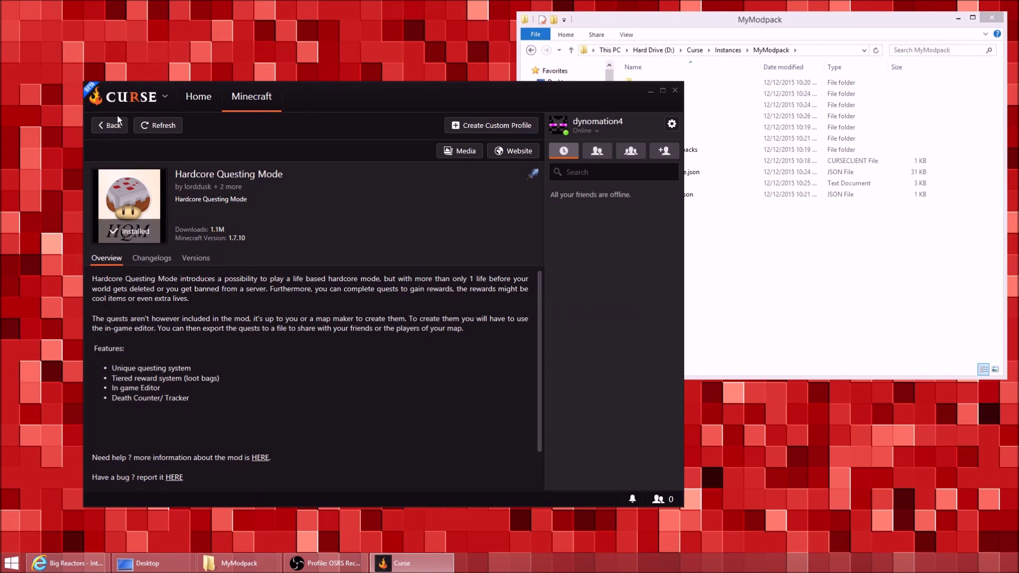
pyautogui.click(112, 125)
pyautogui.click(102, 286)
pyautogui.click(102, 300)
pyautogui.click(102, 346)
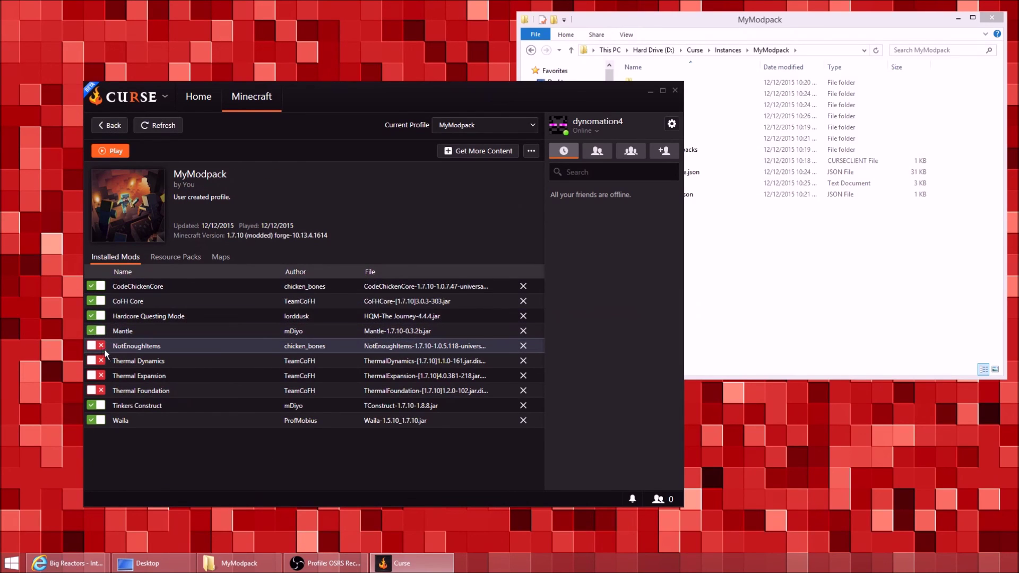
pyautogui.click(103, 360)
pyautogui.click(104, 375)
pyautogui.click(712, 228)
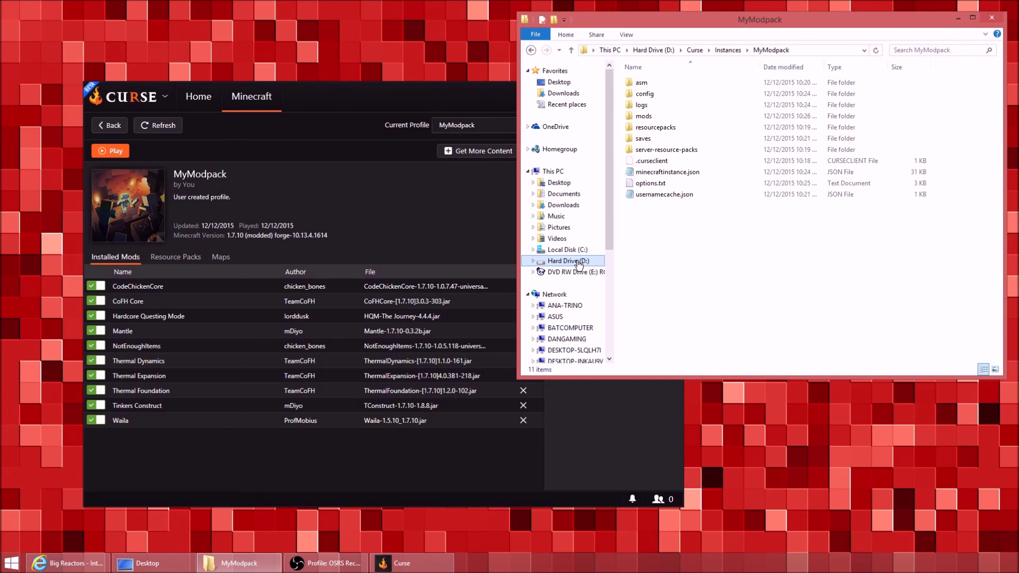
pyautogui.click(483, 237)
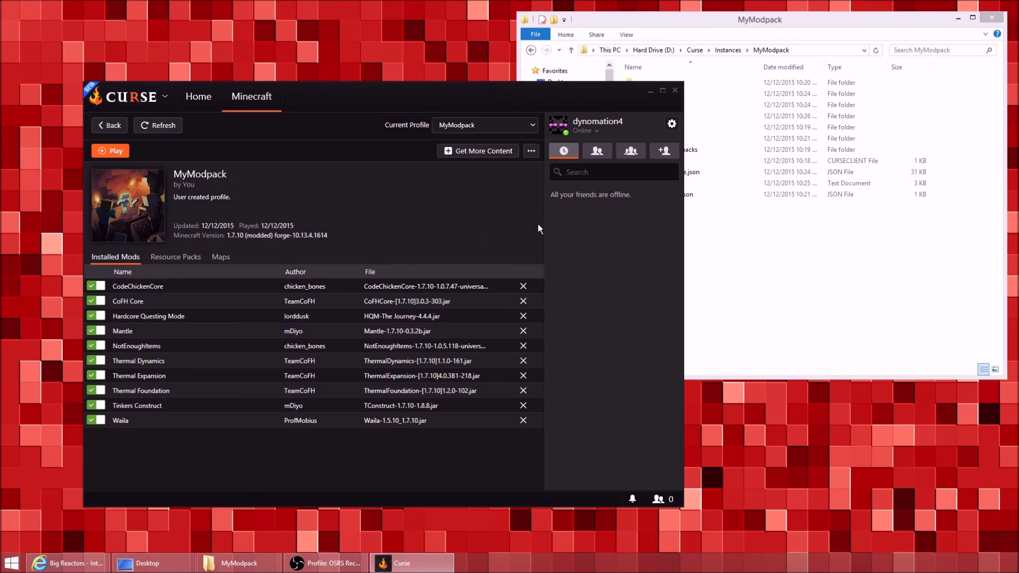